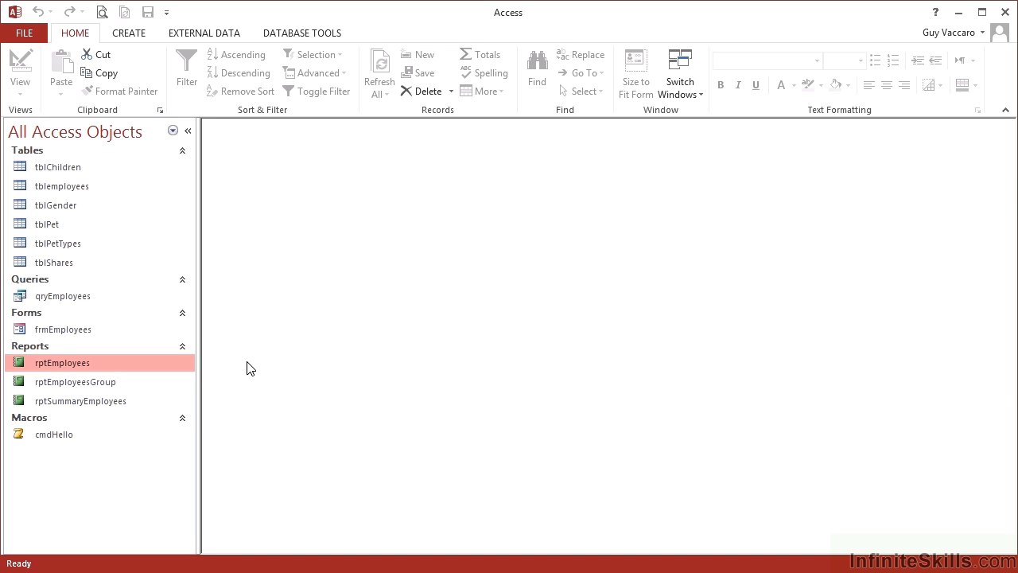
# Open rptEmployeesGroup maximized and scroll through its department groups, counts and salary subtotals
pyautogui.click(100, 384)
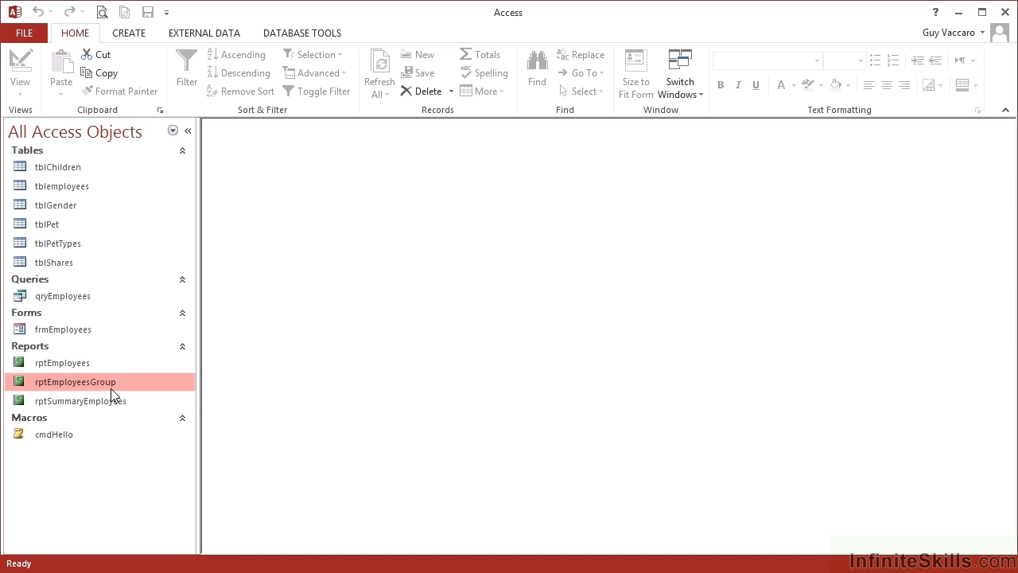
pyautogui.doubleClick(114, 393)
pyautogui.doubleClick(529, 171)
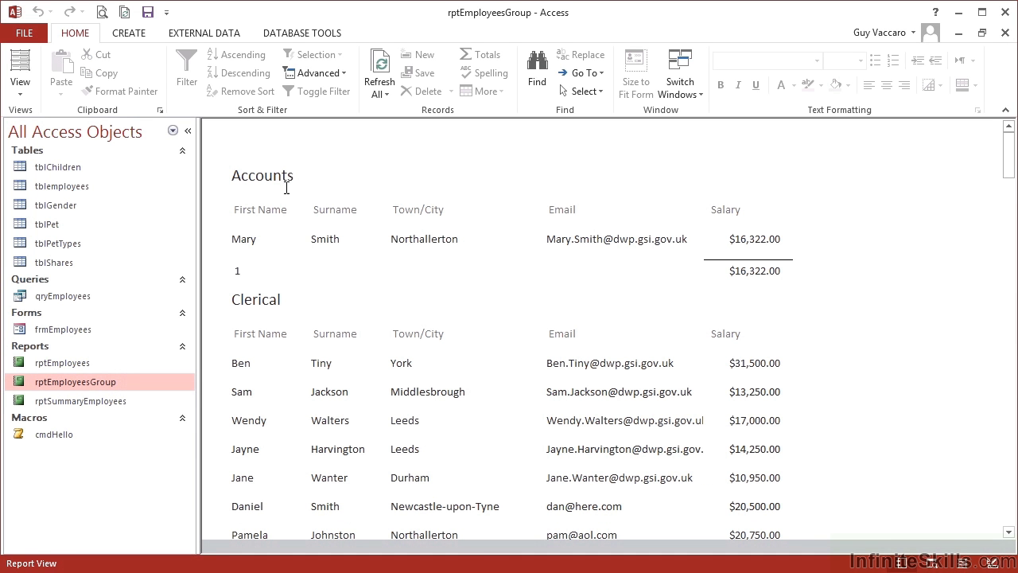
pyautogui.scroll(-5, 275, 289)
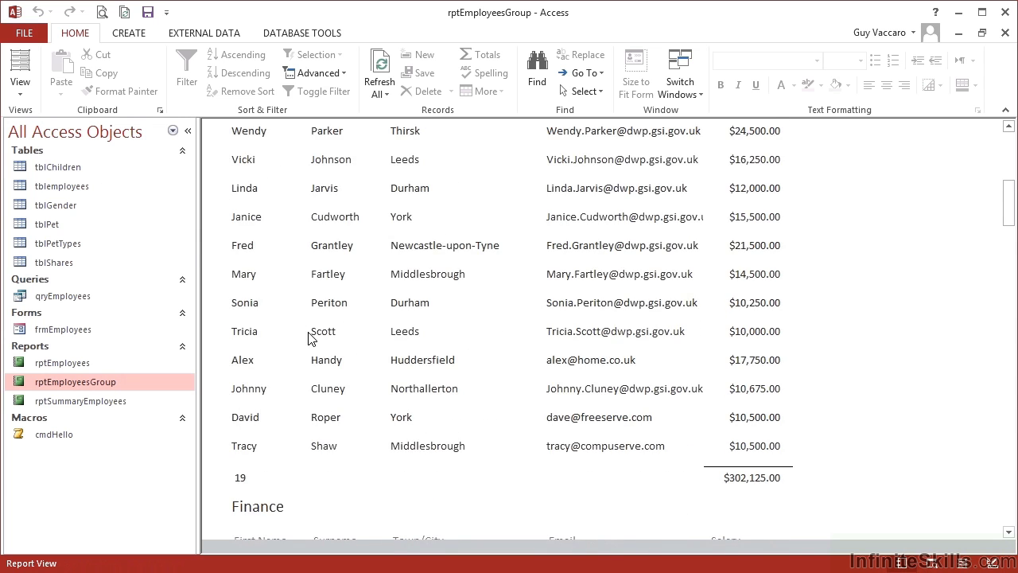
pyautogui.scroll(5, 308, 338)
pyautogui.scroll(1, 308, 338)
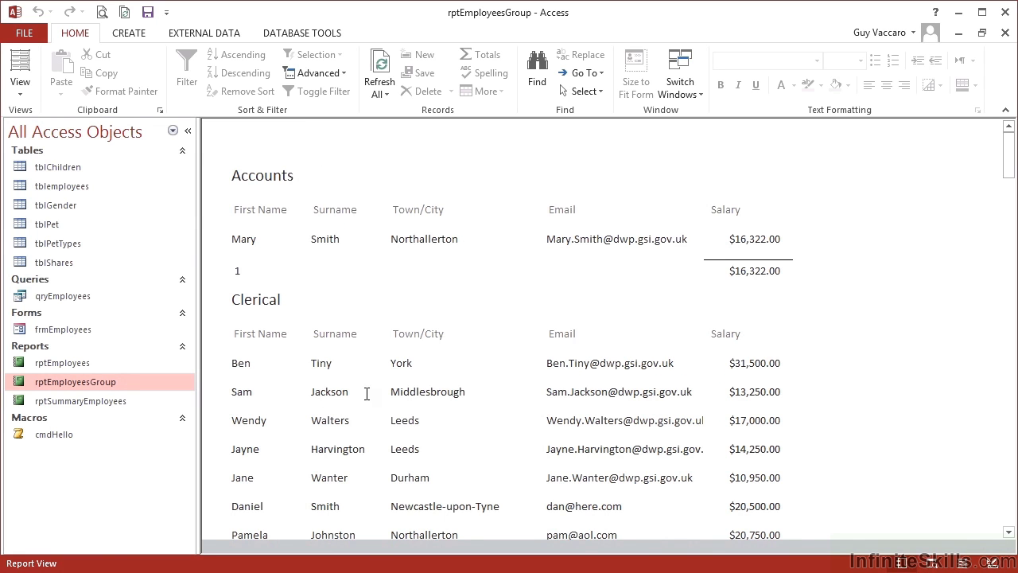
# In Design View, enlarge the Department Header and move its column labels down to Top 1.4583"
pyautogui.click(34, 96)
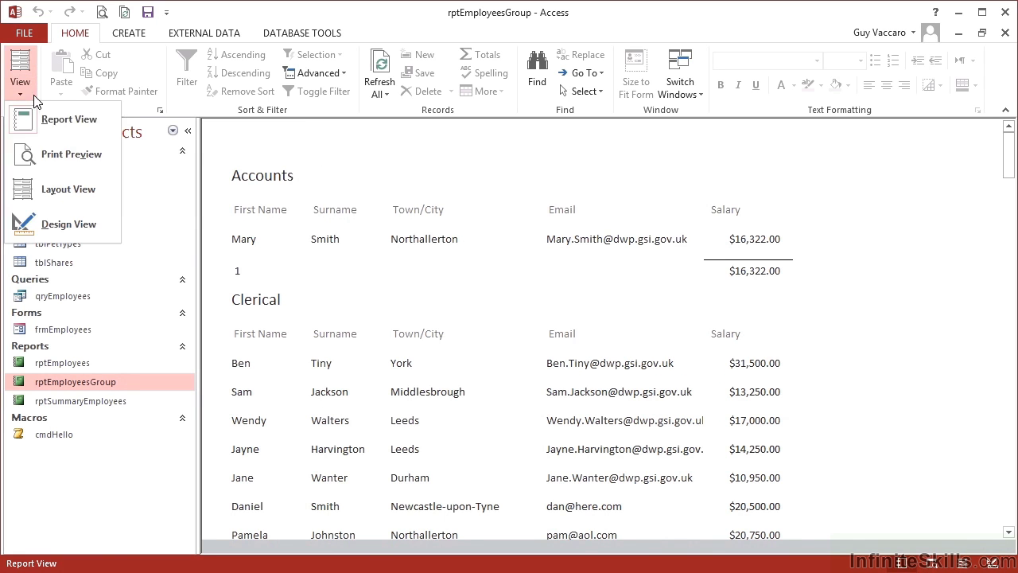
pyautogui.click(67, 226)
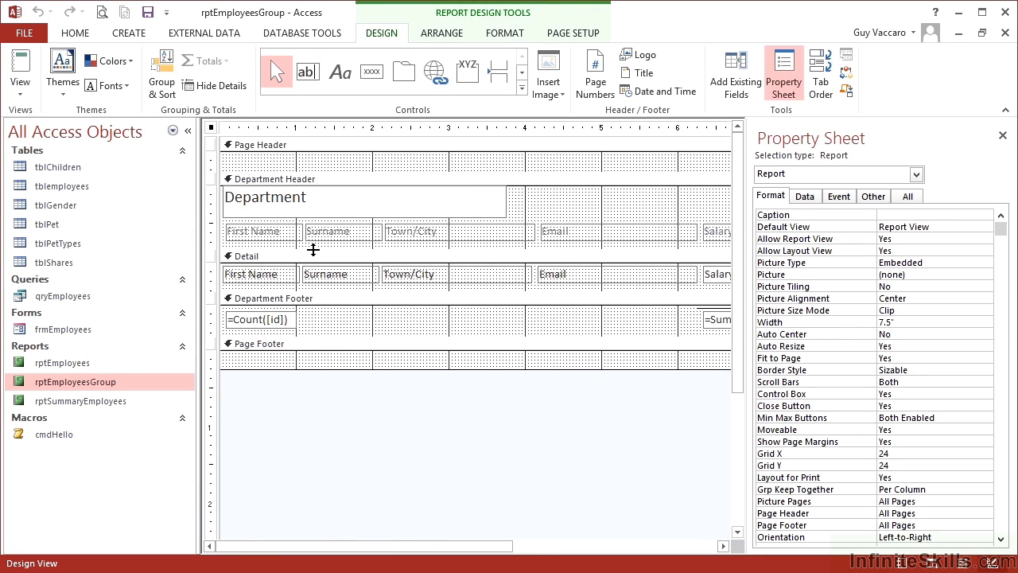
pyautogui.moveTo(313, 247); pyautogui.dragTo(317, 328)
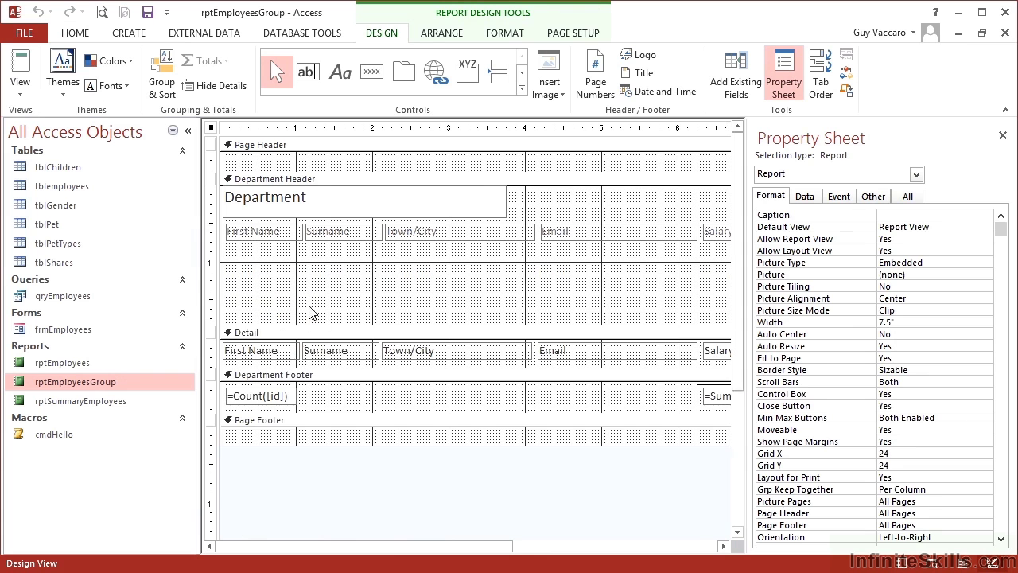
pyautogui.click(212, 235)
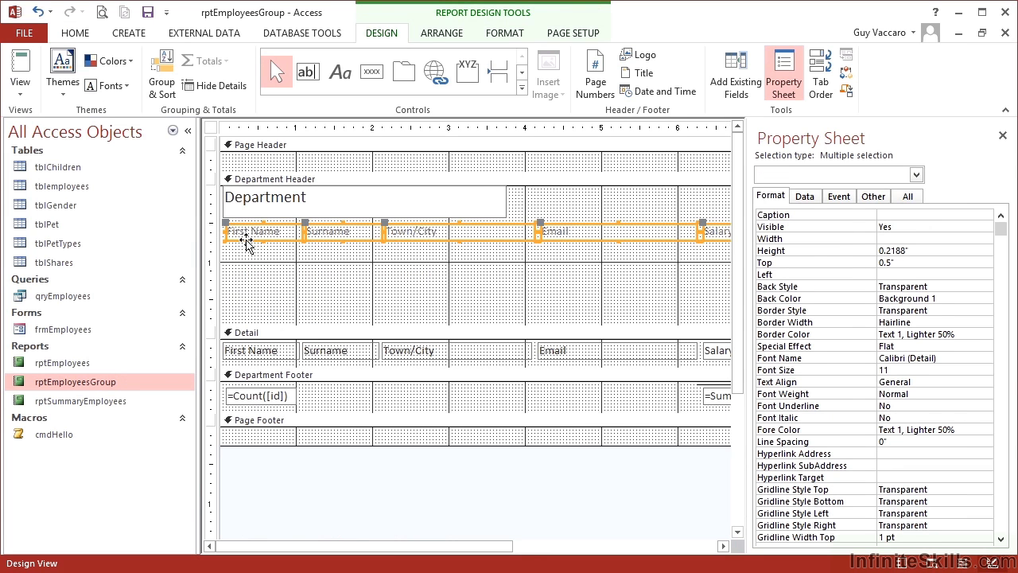
pyautogui.moveTo(245, 239); pyautogui.dragTo(244, 315)
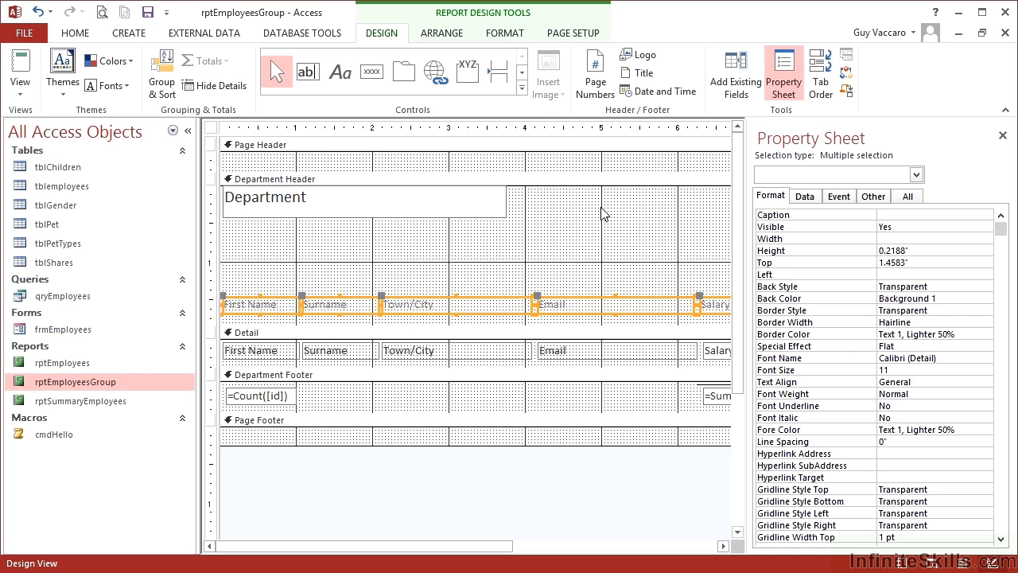
# Draw a chart control in the Department Header
pyautogui.click(523, 89)
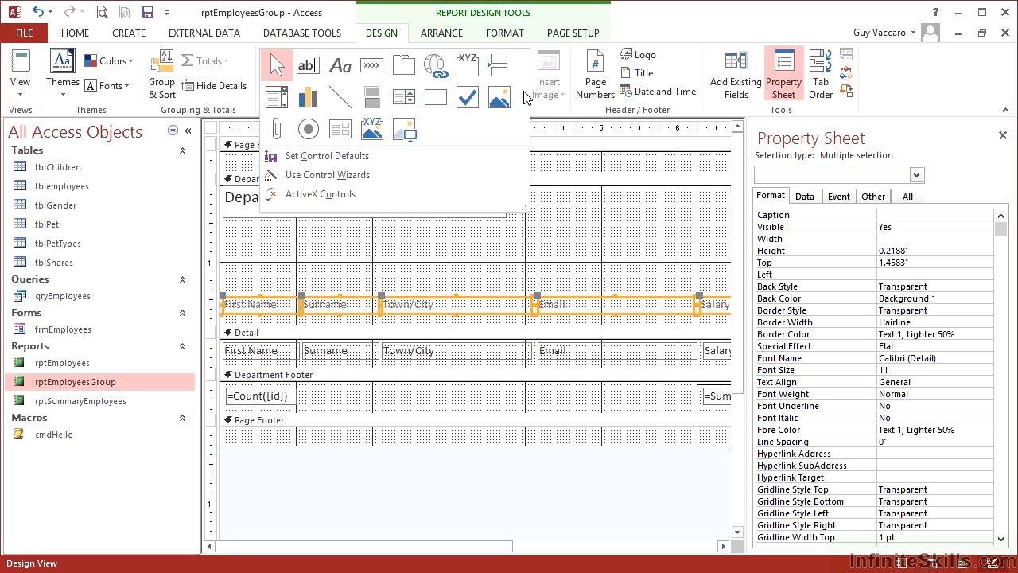
pyautogui.click(313, 111)
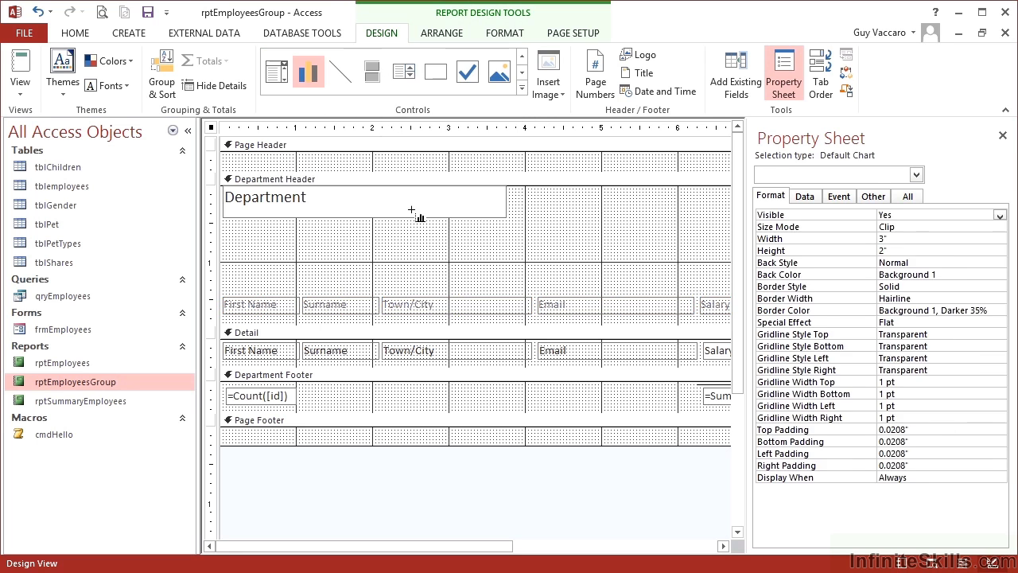
pyautogui.moveTo(518, 194); pyautogui.dragTo(689, 290)
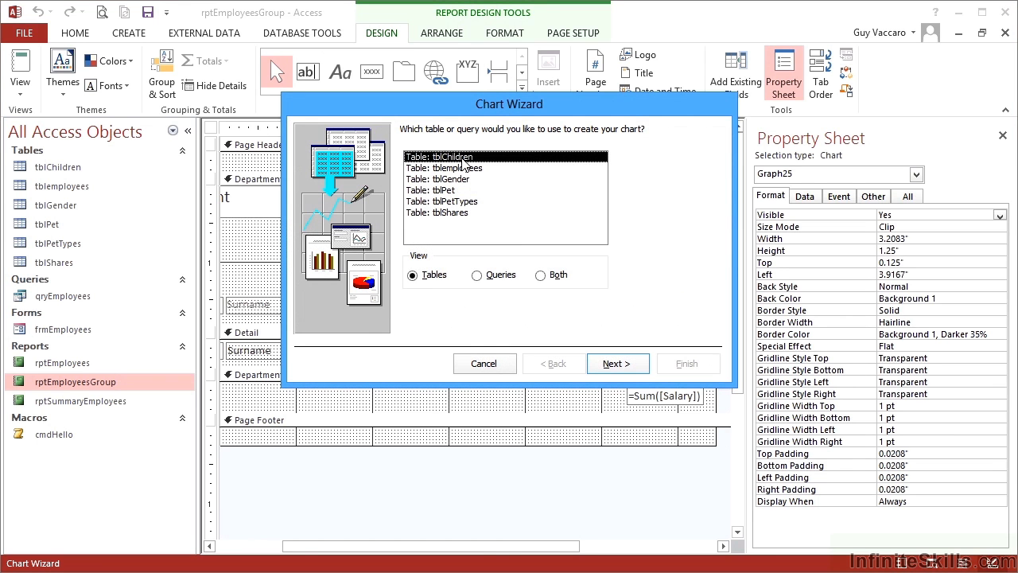
# Base the chart on tblemployees with the Town/City and Salary fields
pyautogui.click(472, 172)
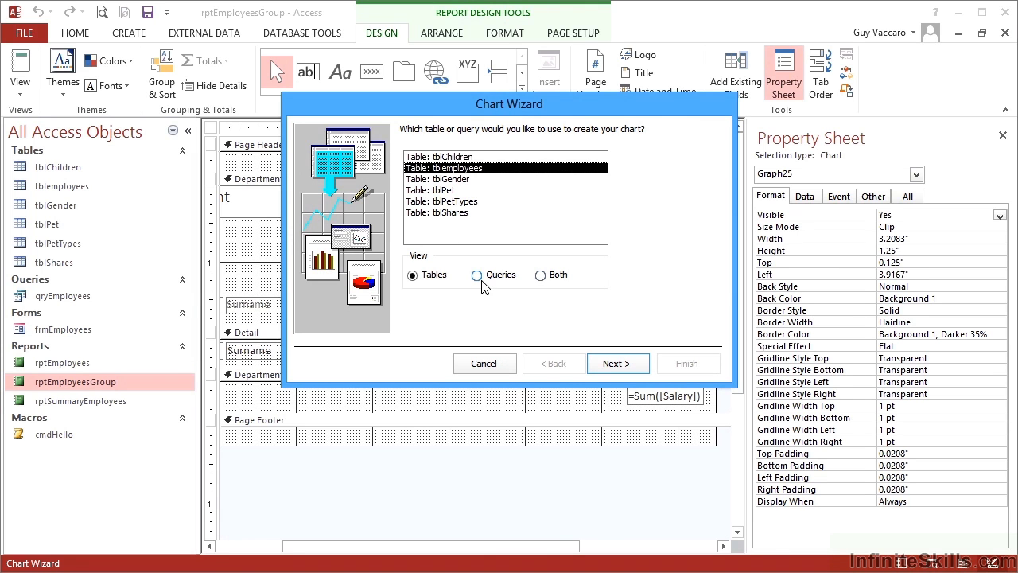
pyautogui.click(628, 372)
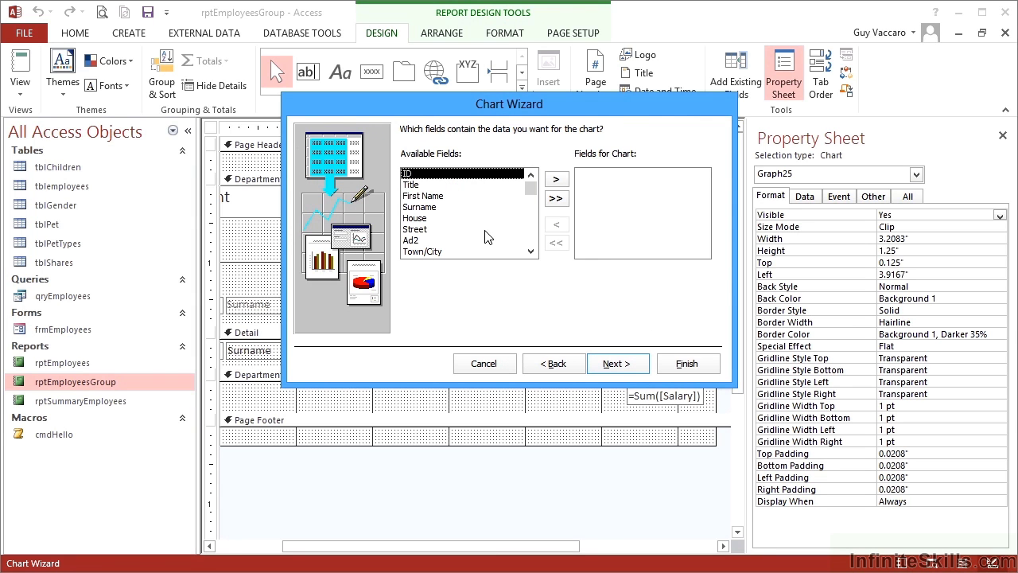
pyautogui.moveTo(531, 190); pyautogui.dragTo(533, 197)
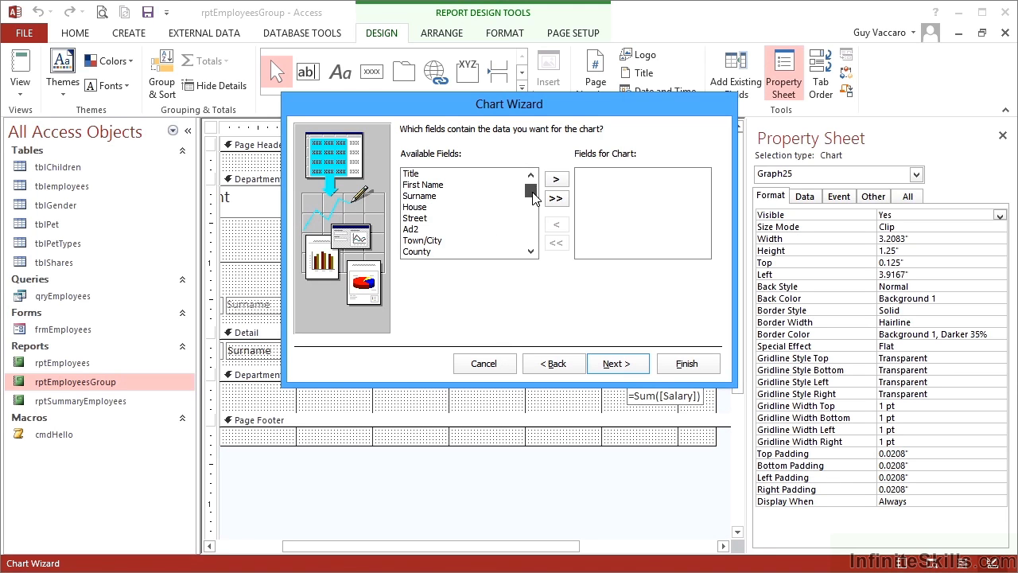
pyautogui.doubleClick(441, 240)
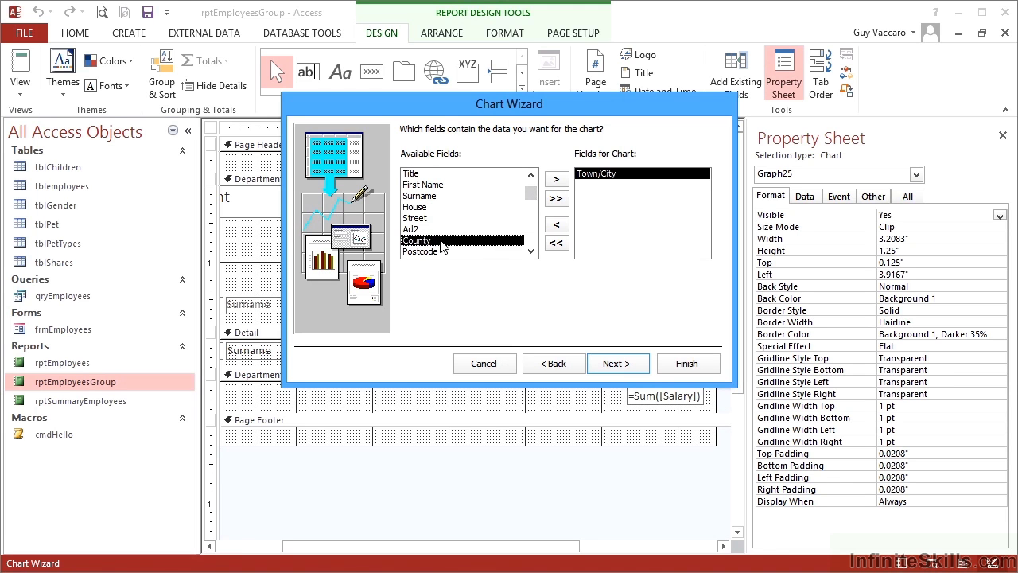
pyautogui.click(530, 251)
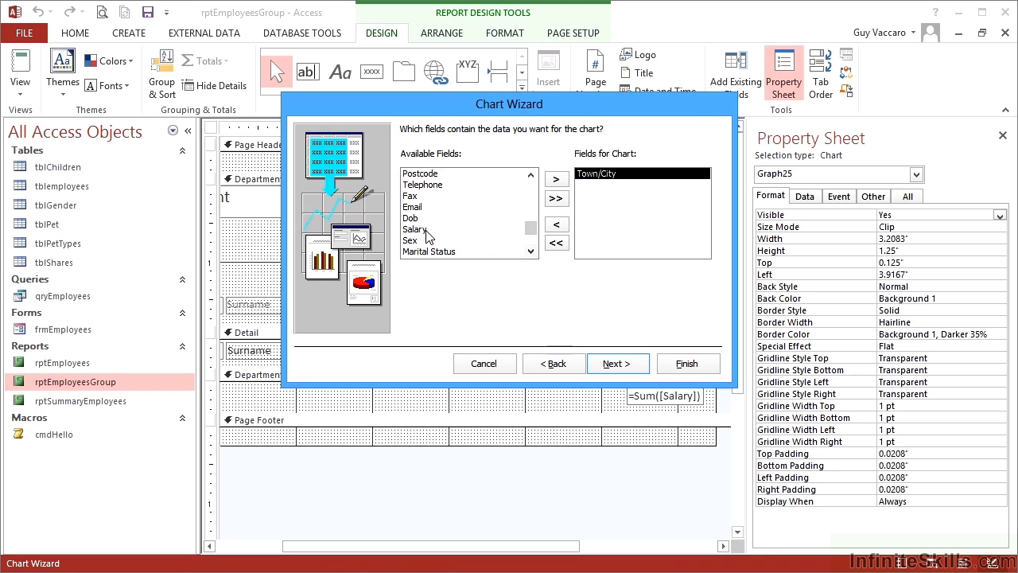
pyautogui.doubleClick(427, 231)
pyautogui.click(614, 365)
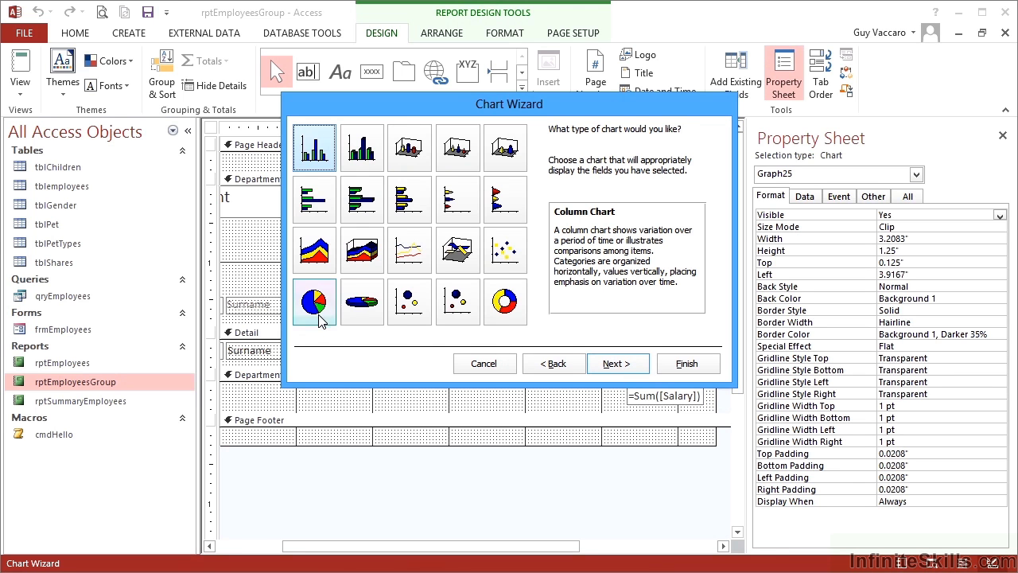
# Choose a 3-D Pie Chart summing Salary by Town/City and accept the layout
pyautogui.click(348, 304)
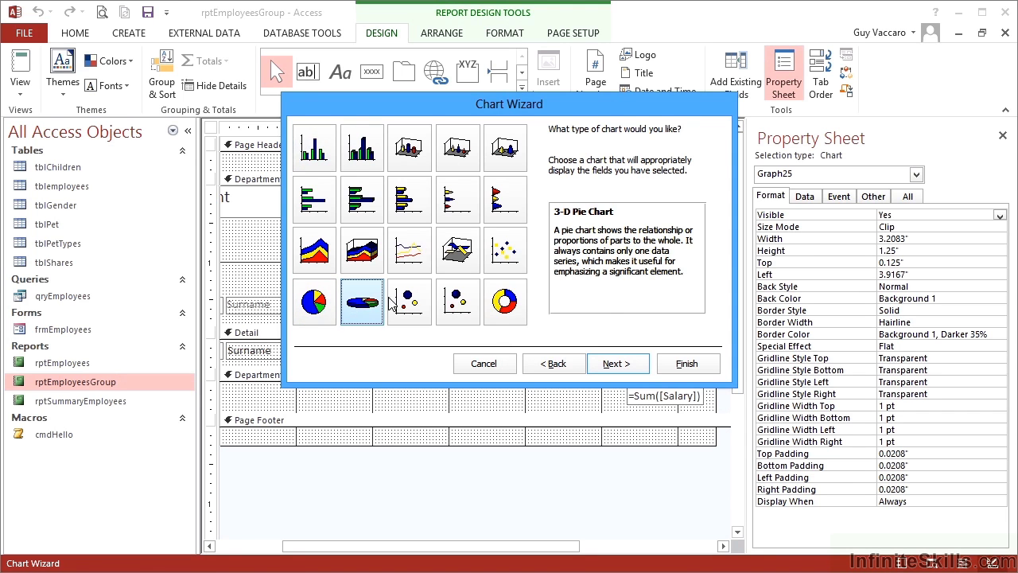
pyautogui.click(618, 366)
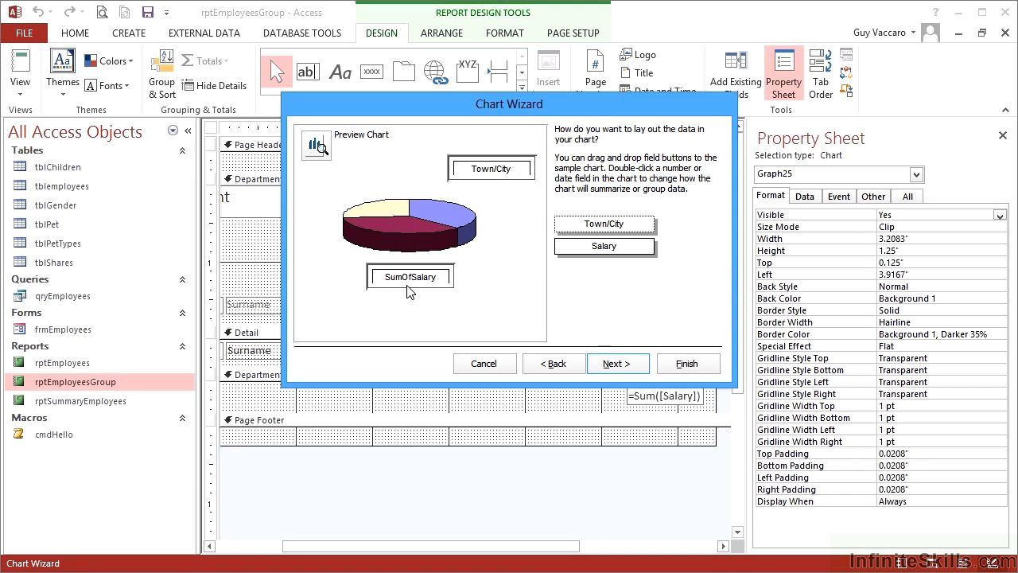
pyautogui.click(611, 364)
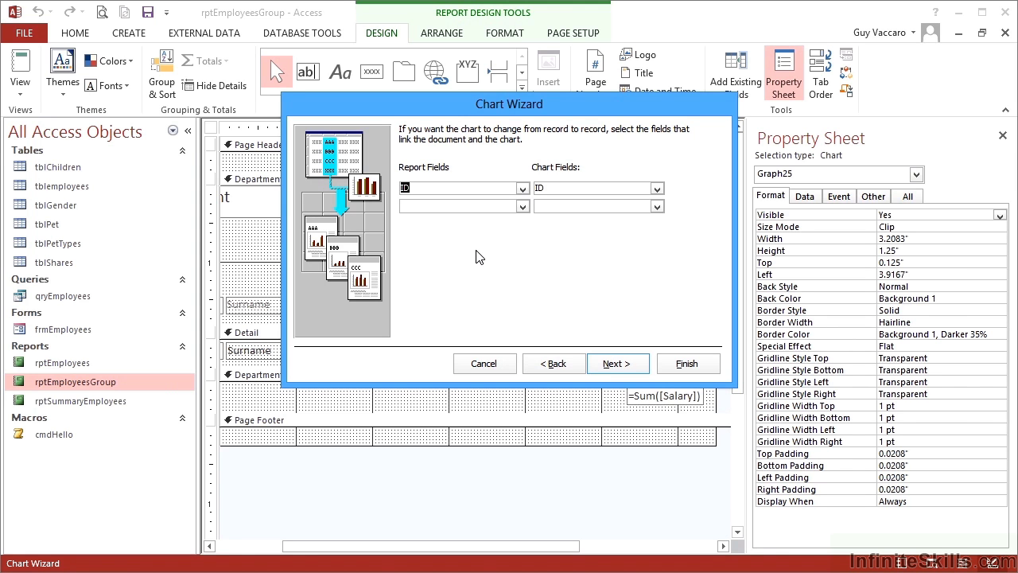
# Replace the ID link with Department in both the report and chart link fields
pyautogui.press('Delete')
pyautogui.press('Tab')
pyautogui.press('Delete')
pyautogui.click(522, 189)
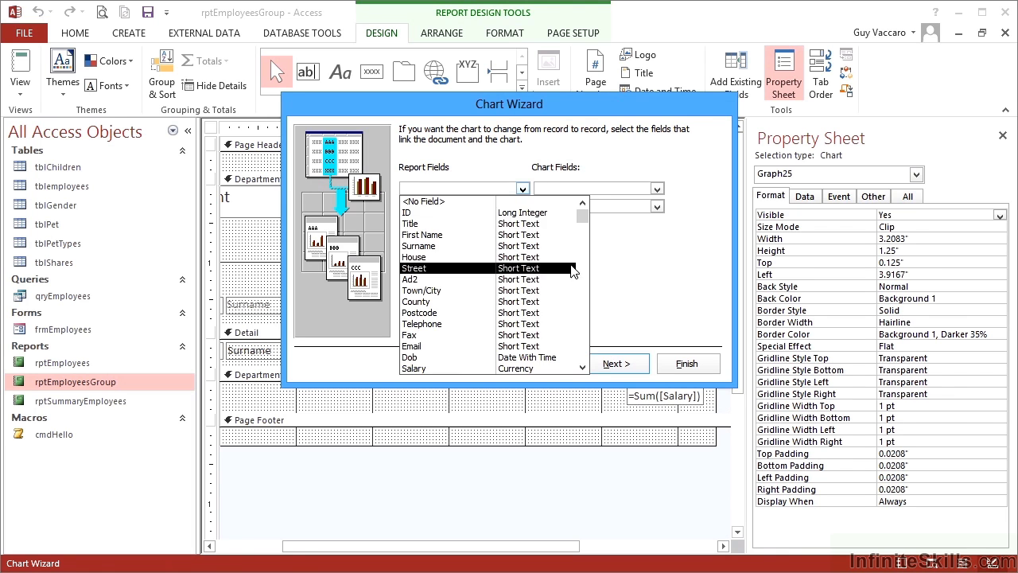
pyautogui.moveTo(583, 218); pyautogui.dragTo(584, 343)
pyautogui.click(558, 357)
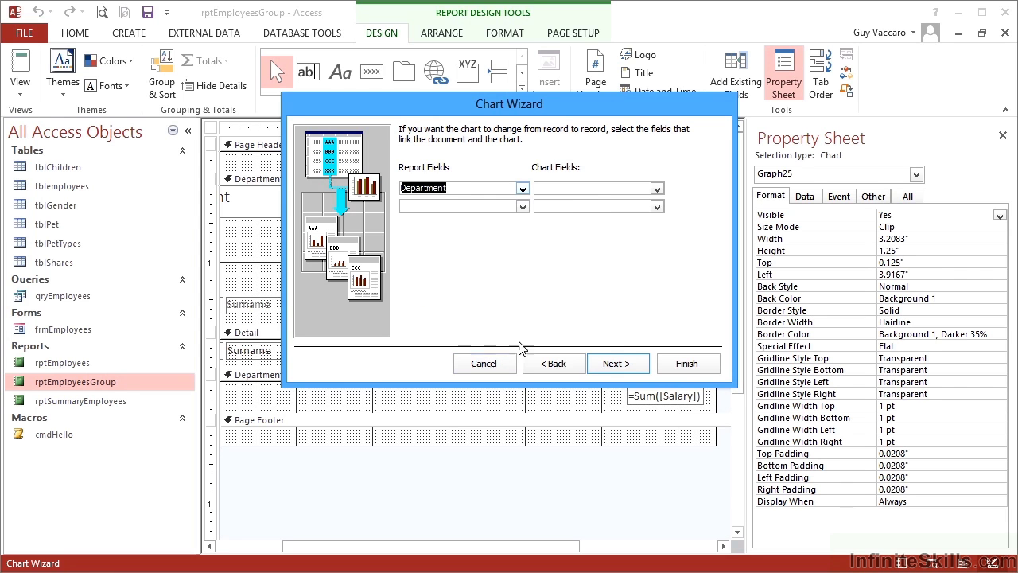
pyautogui.click(657, 188)
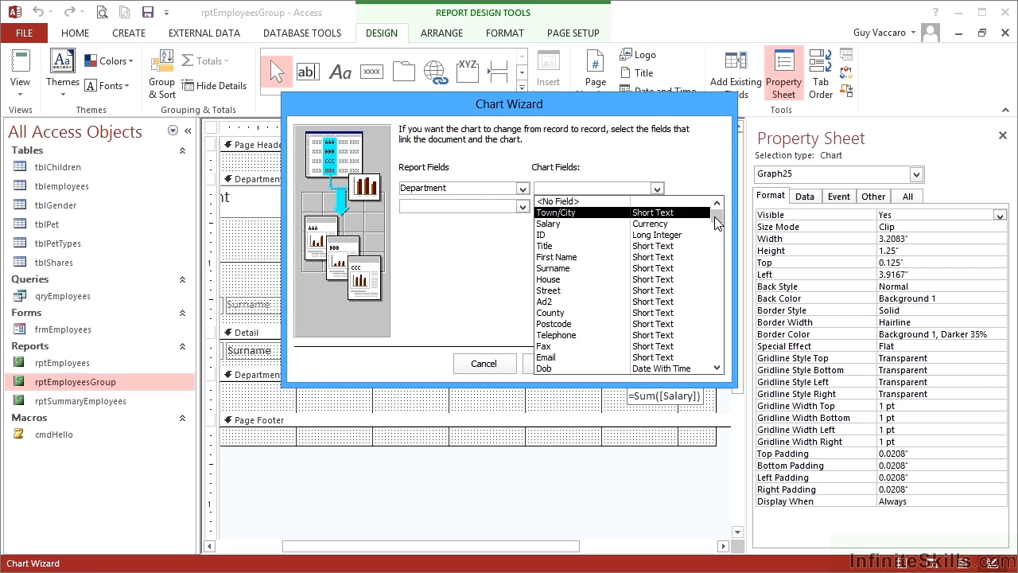
pyautogui.moveTo(716, 215); pyautogui.dragTo(713, 350)
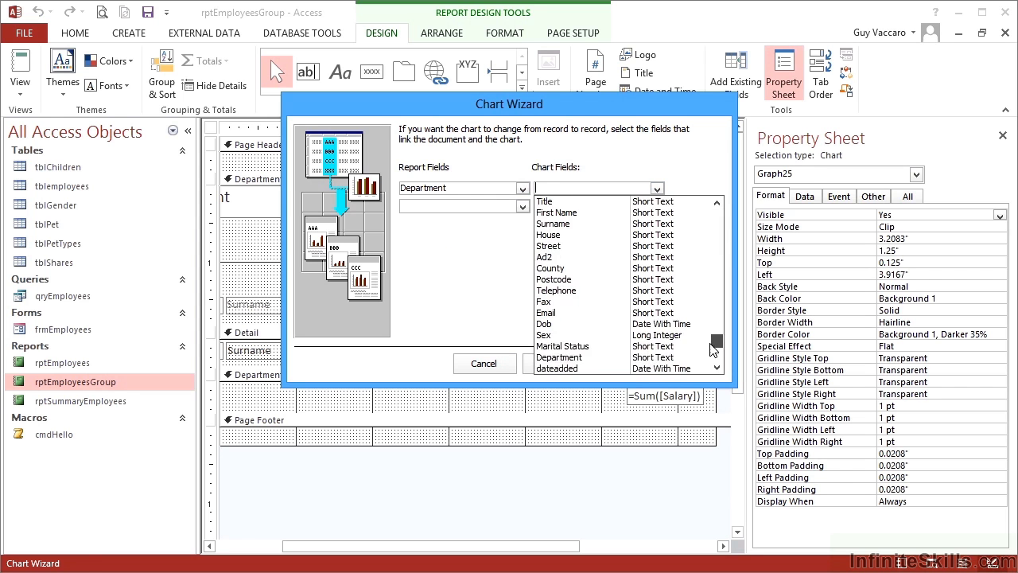
pyautogui.click(634, 359)
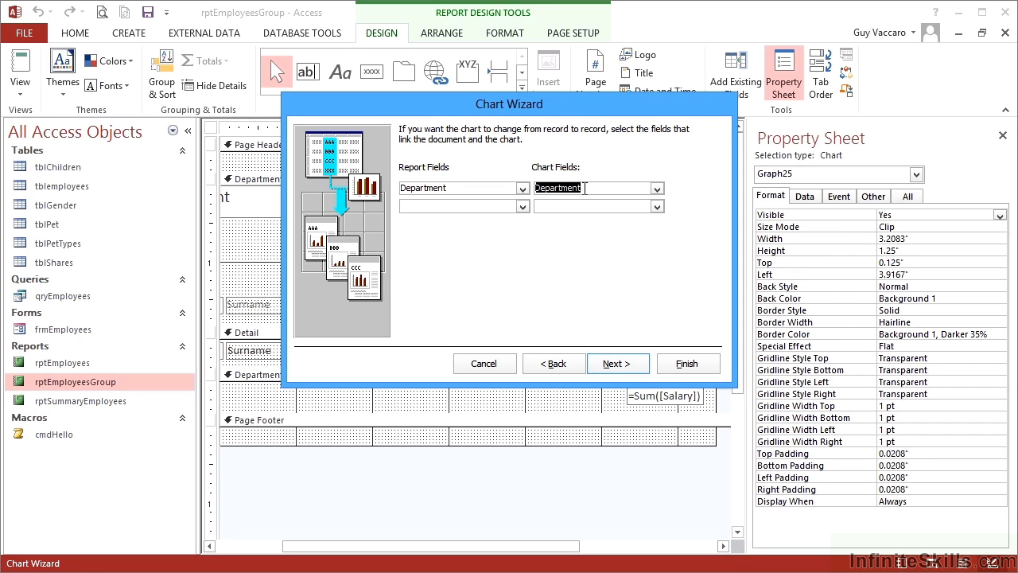
pyautogui.click(460, 187)
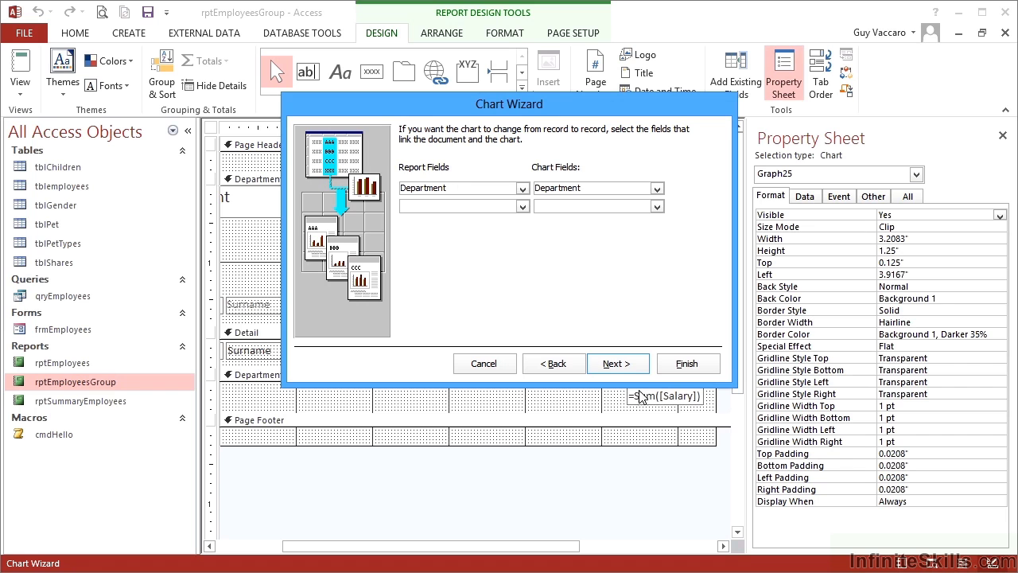
# Finish the Chart Wizard with the chart title 'S'
pyautogui.click(626, 364)
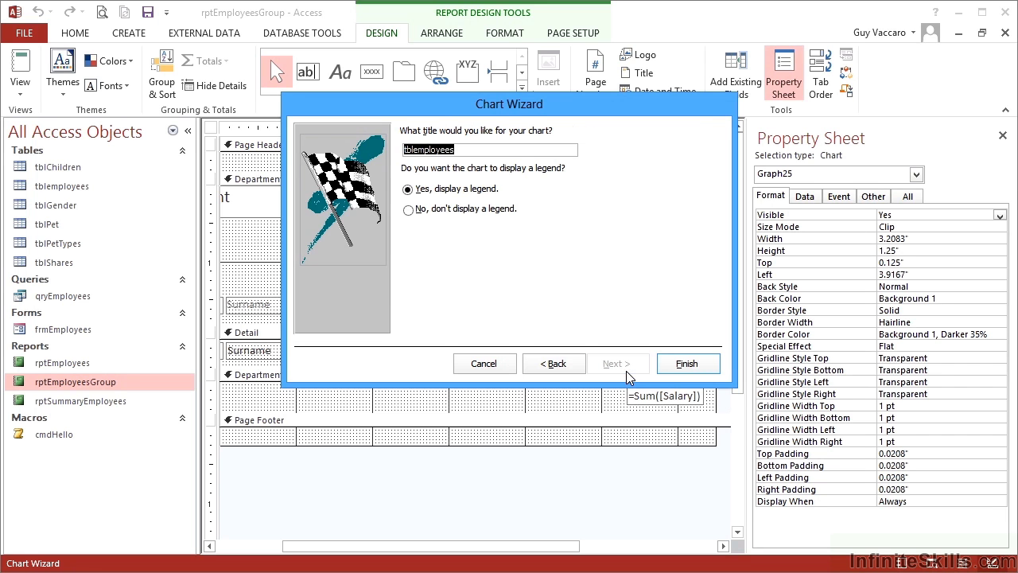
pyautogui.write('S')
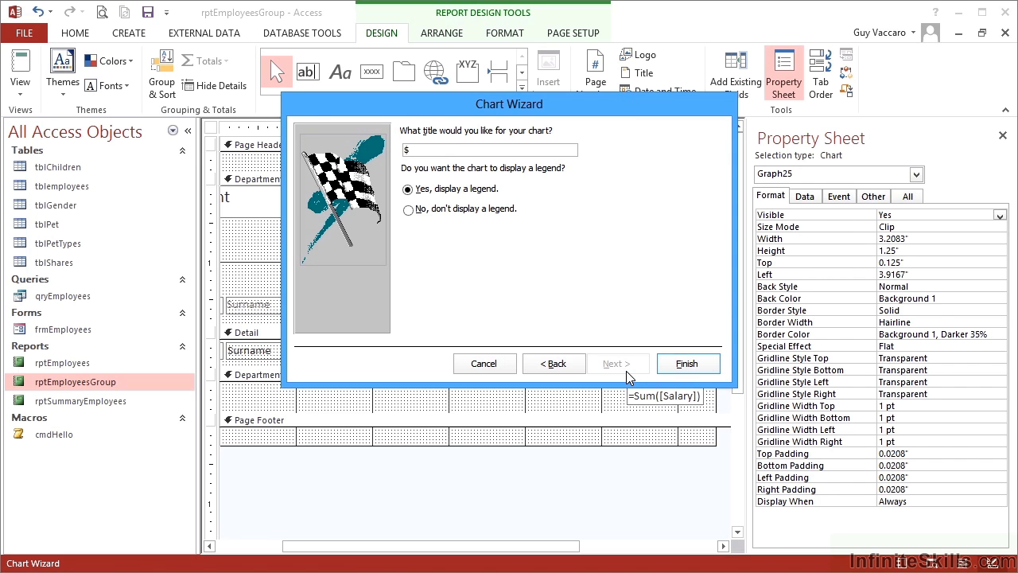
pyautogui.click(685, 364)
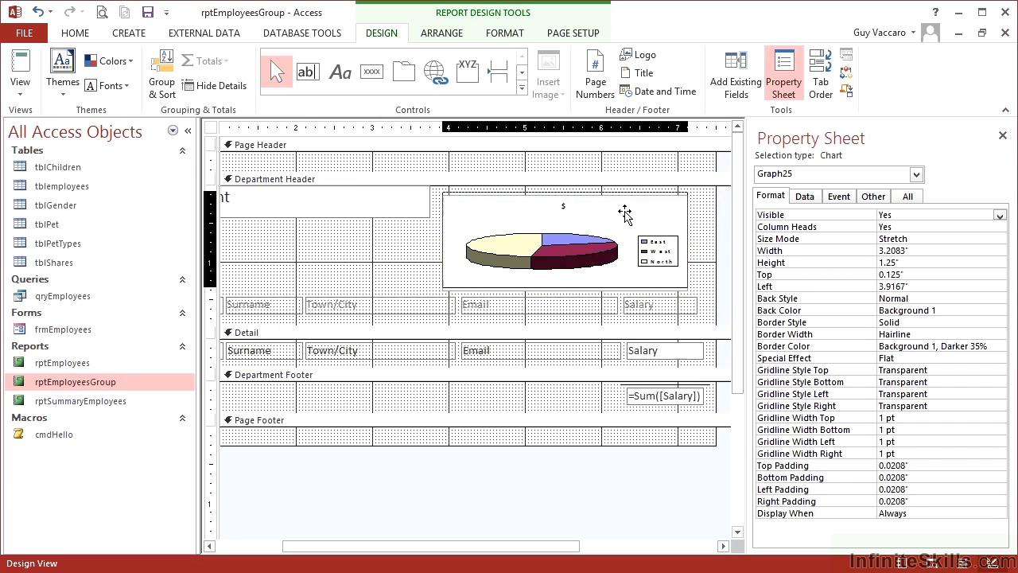
# Nudge the chart up-left and enlarge it to 3.4583" by 1.375"
pyautogui.moveTo(622, 213); pyautogui.dragTo(617, 207)
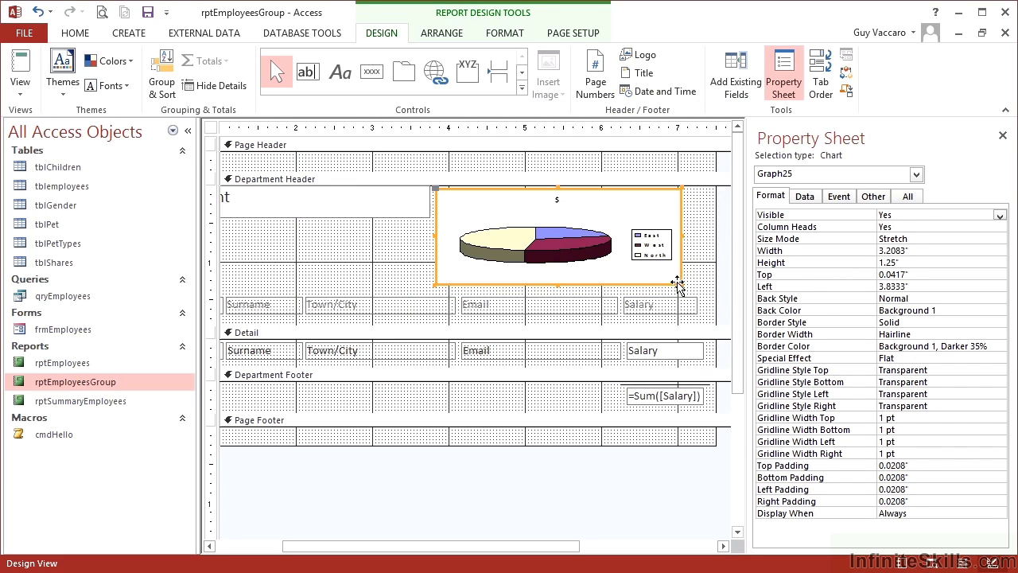
pyautogui.moveTo(678, 282); pyautogui.dragTo(695, 295)
pyautogui.click(19, 86)
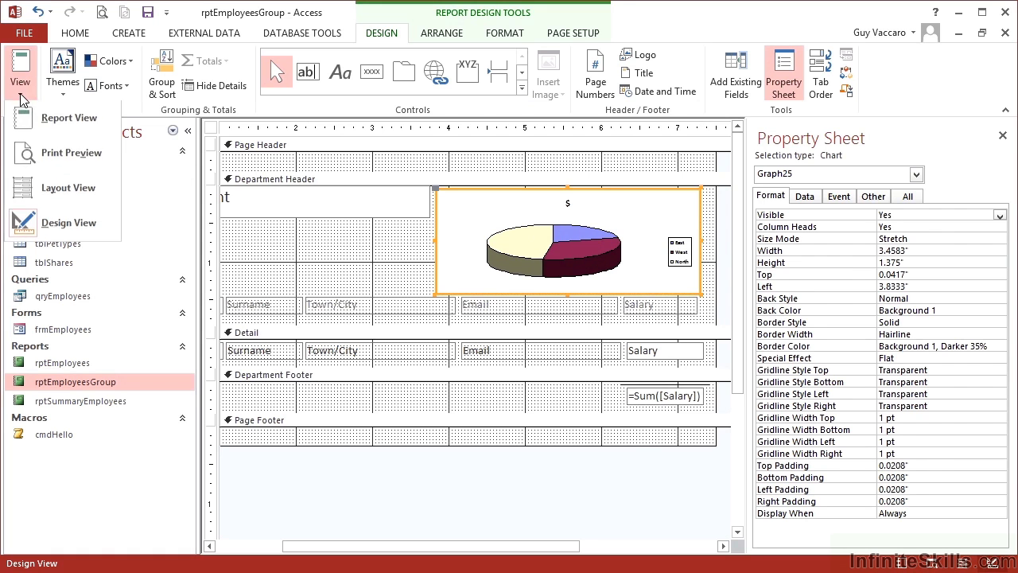
# Page through the Print Preview to page 3, checking each department's pie chart
pyautogui.click(45, 154)
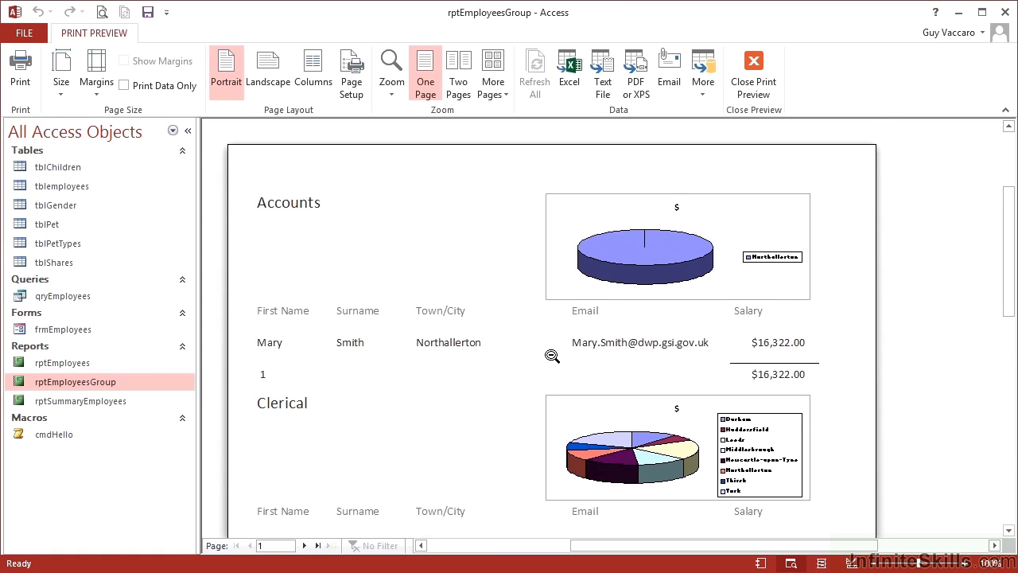
pyautogui.scroll(-4, 552, 355)
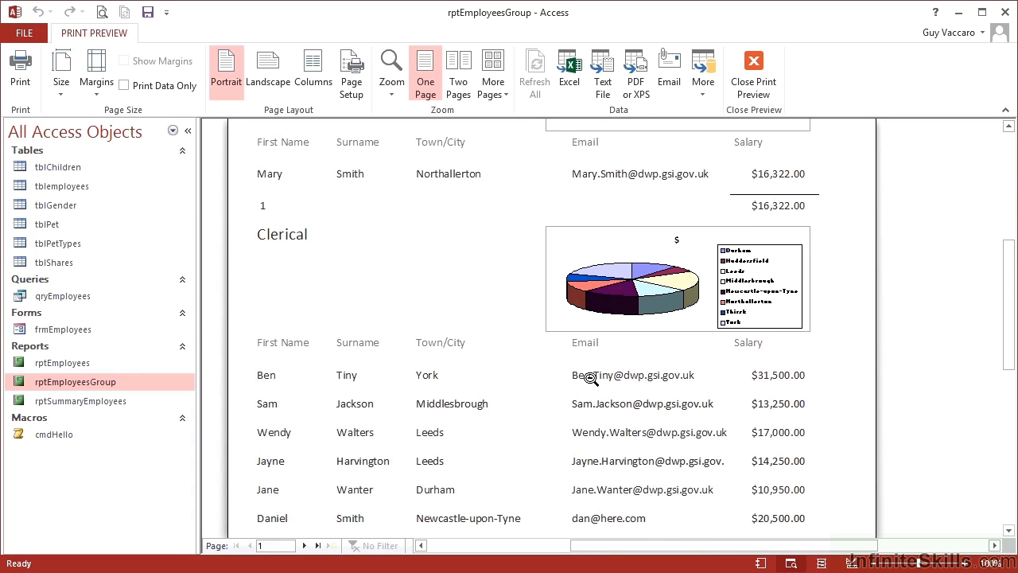
pyautogui.scroll(-5, 590, 379)
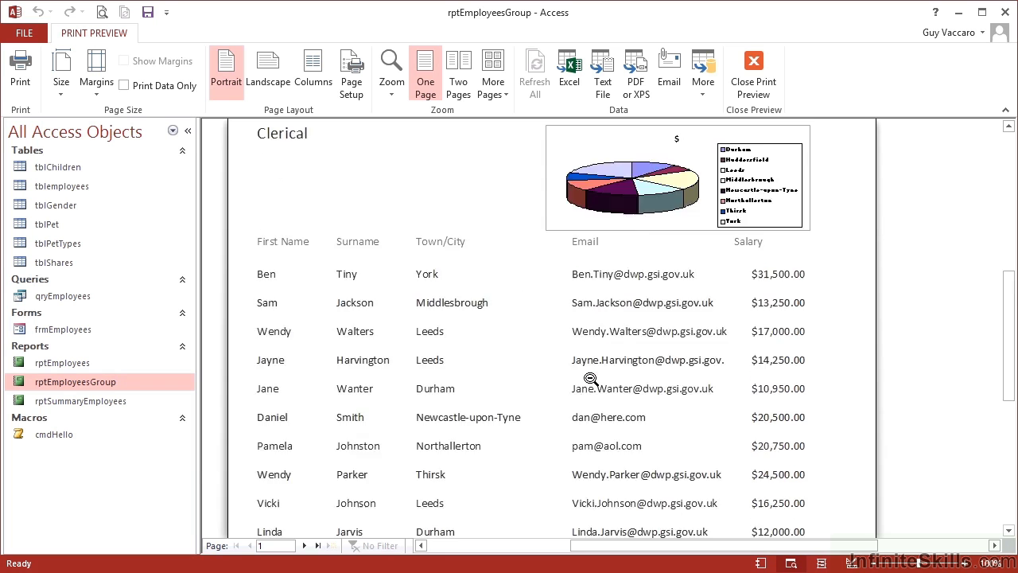
pyautogui.click(305, 545)
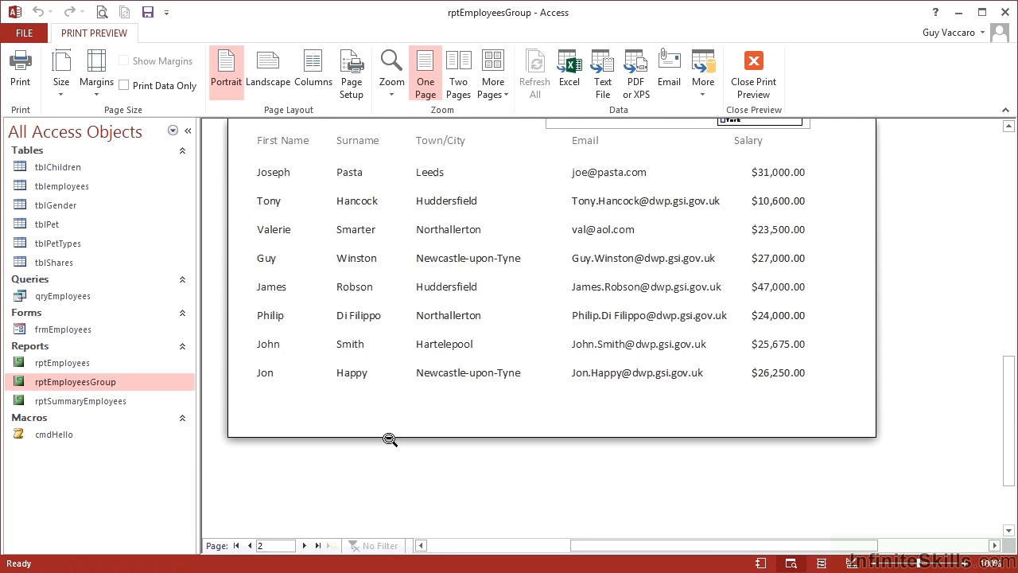
pyautogui.scroll(3, 390, 438)
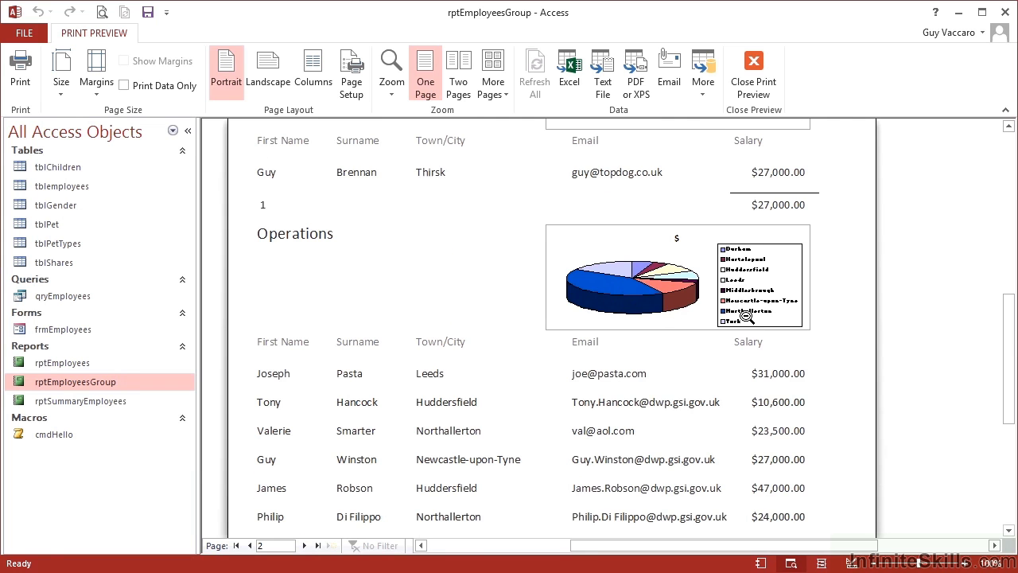
pyautogui.scroll(2, 608, 340)
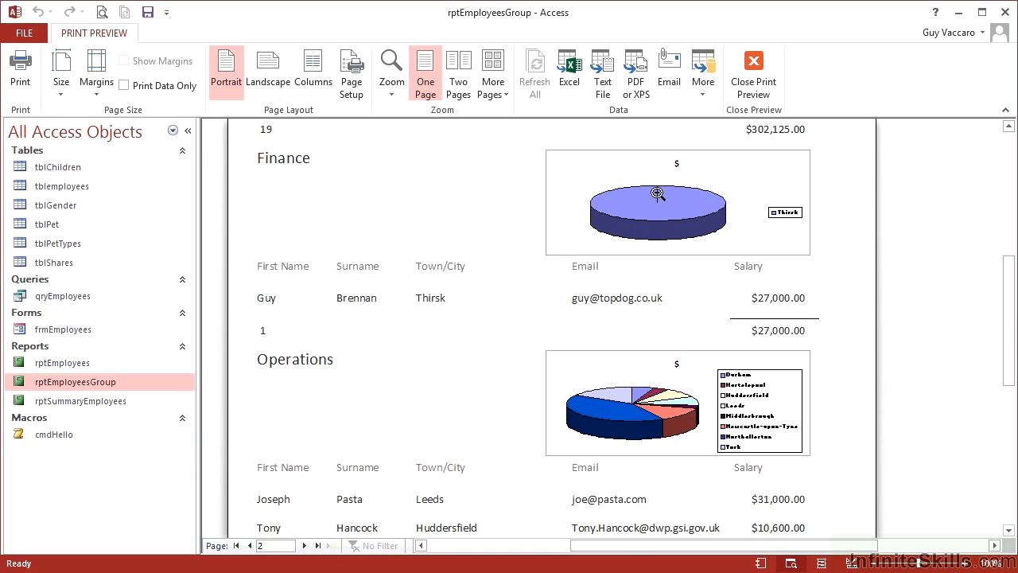
pyautogui.click(303, 546)
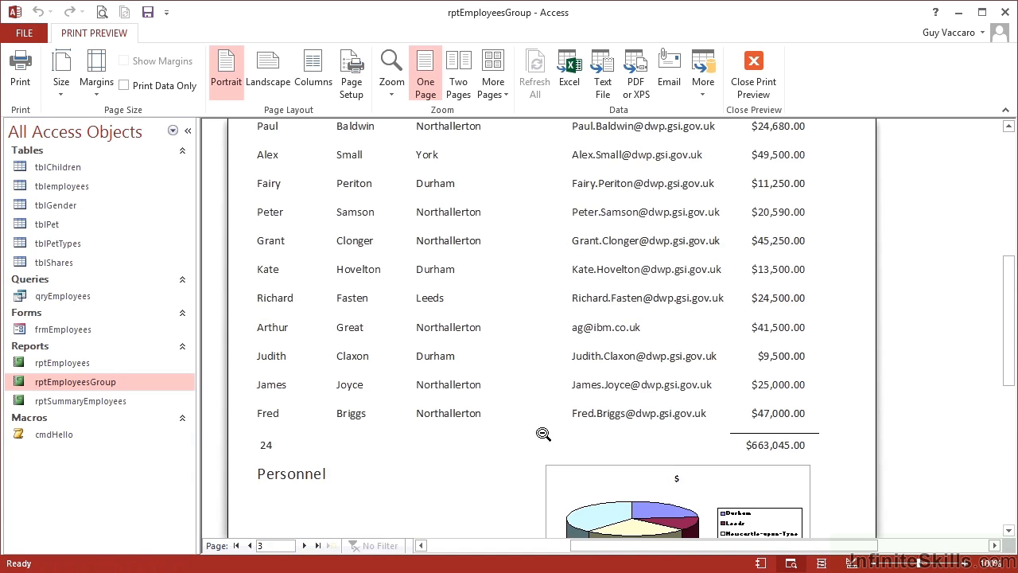
pyautogui.scroll(-3, 543, 434)
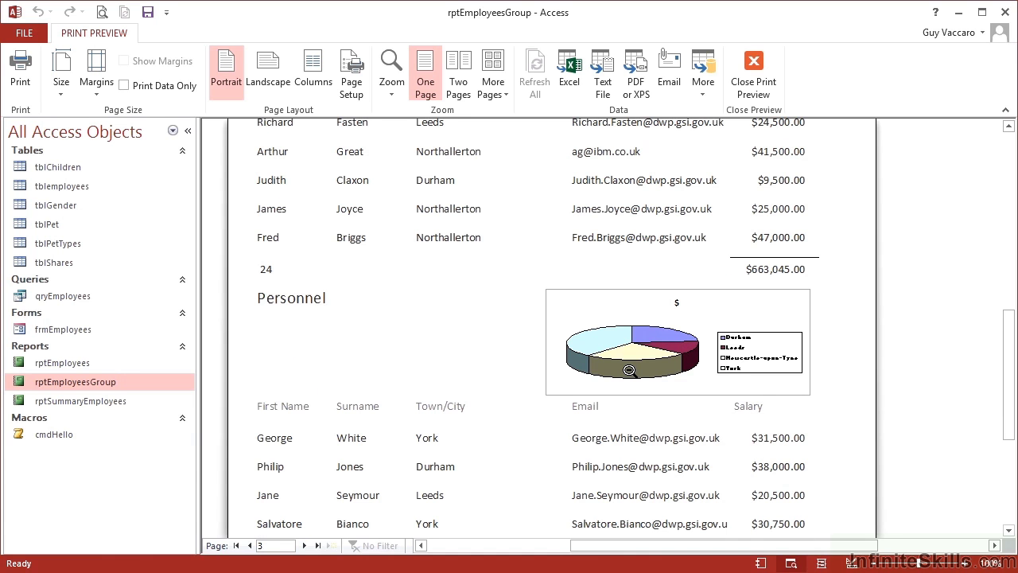
# In Design View, label each pie slice with its town name and percentage
pyautogui.rightClick(566, 314)
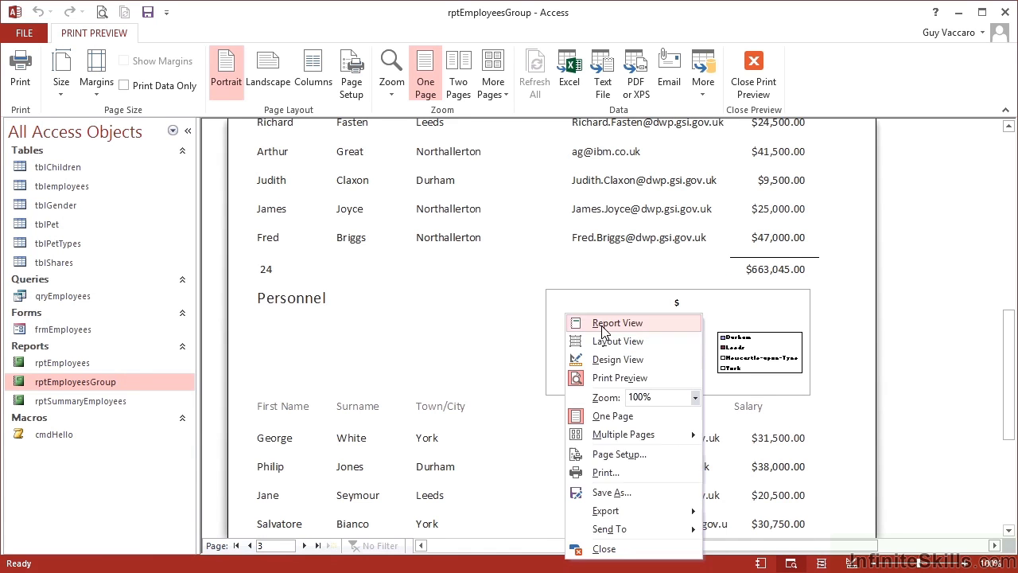
pyautogui.click(620, 362)
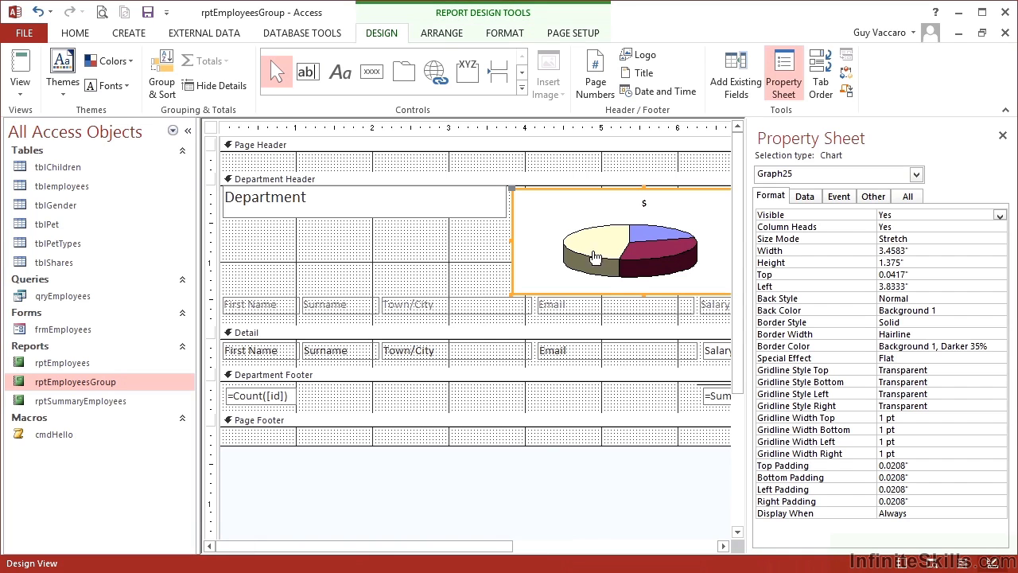
pyautogui.doubleClick(541, 213)
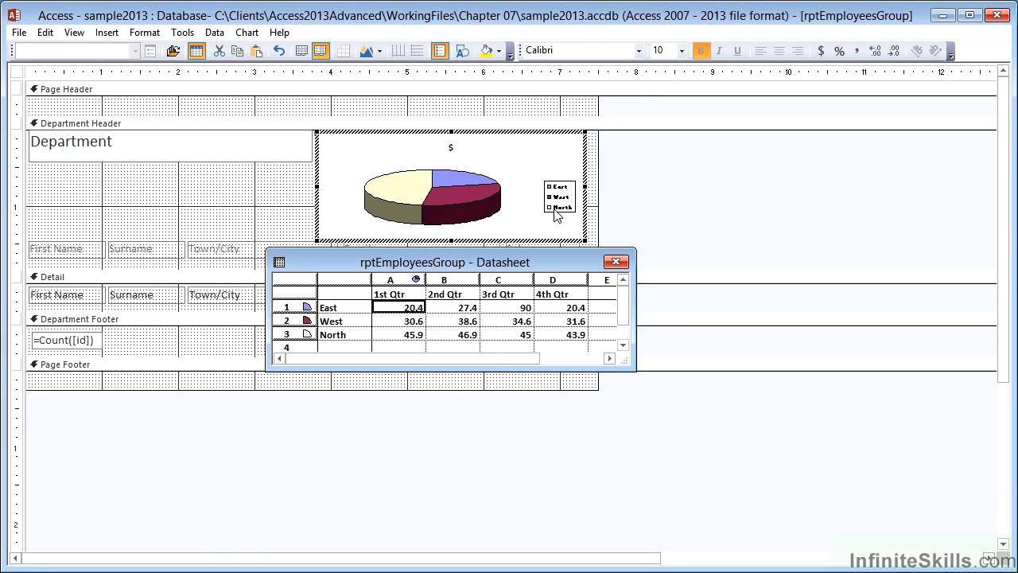
pyautogui.click(246, 32)
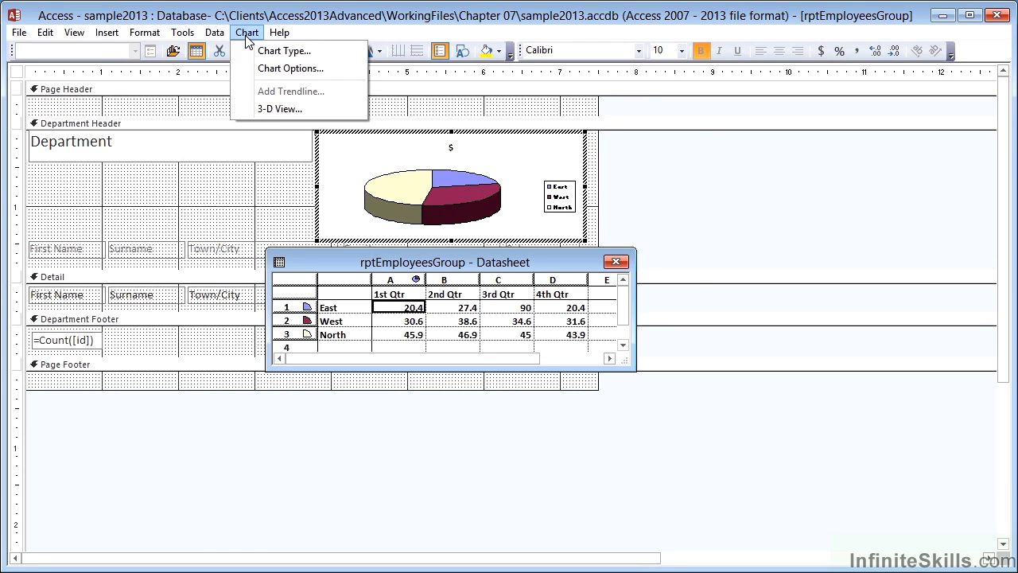
pyautogui.click(274, 69)
pyautogui.click(449, 173)
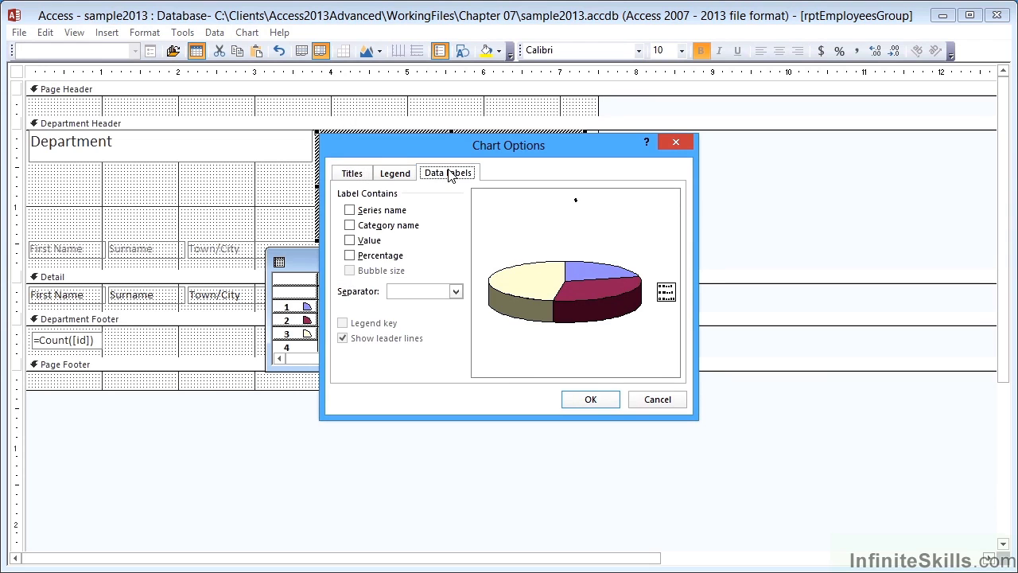
pyautogui.click(350, 255)
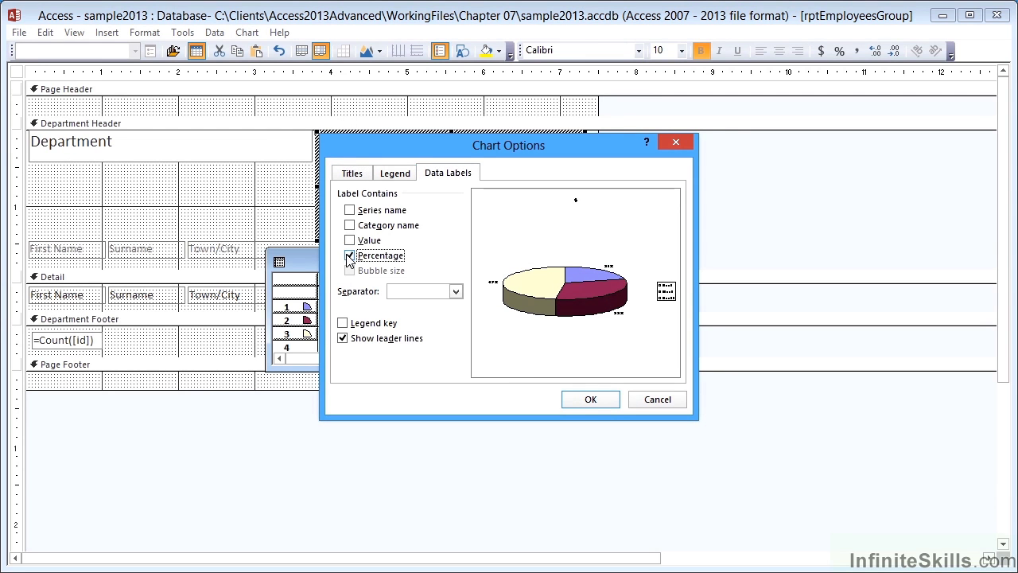
pyautogui.click(349, 225)
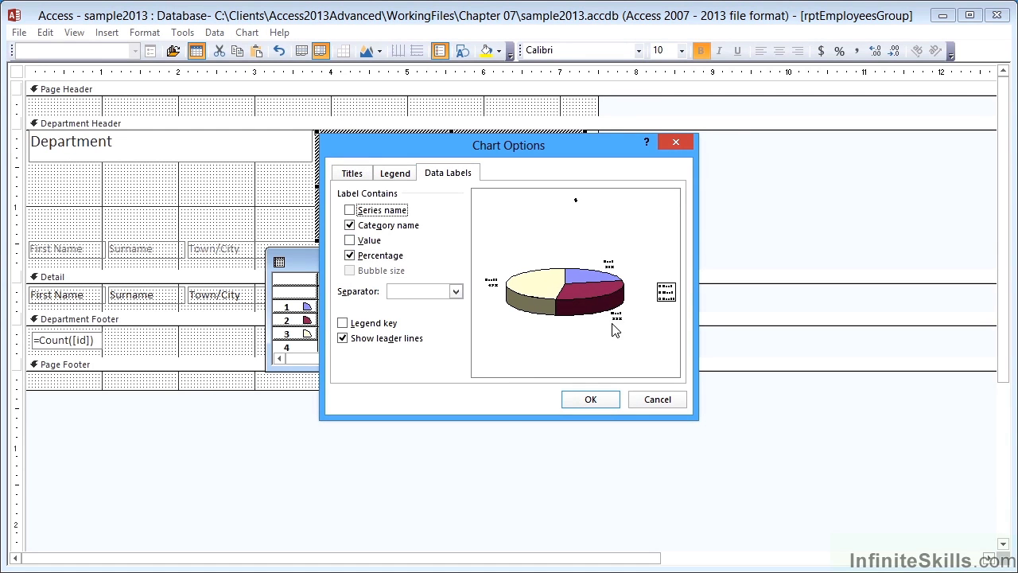
pyautogui.click(590, 399)
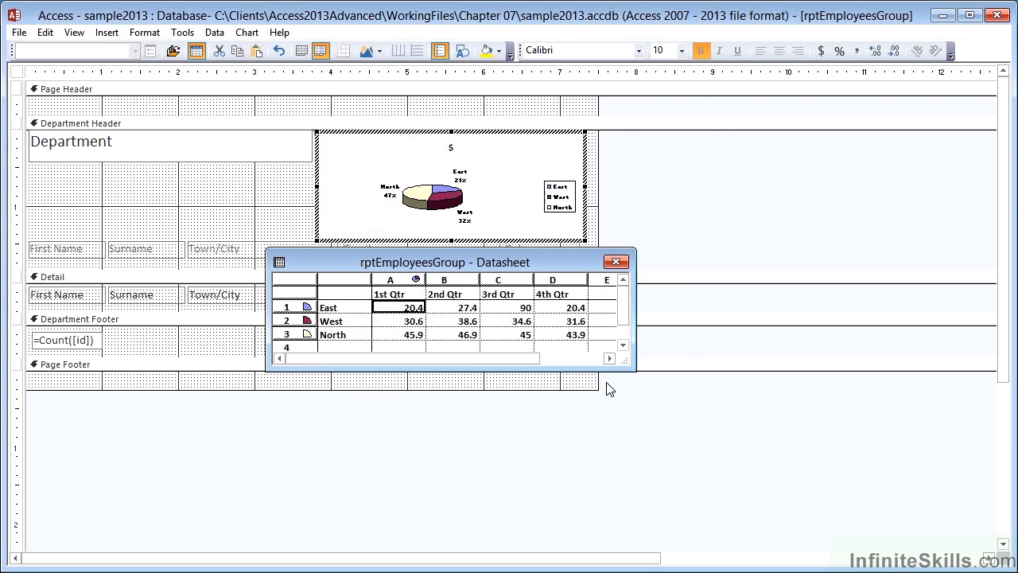
# Exit chart editing and show the report in Print Preview
pyautogui.click(589, 110)
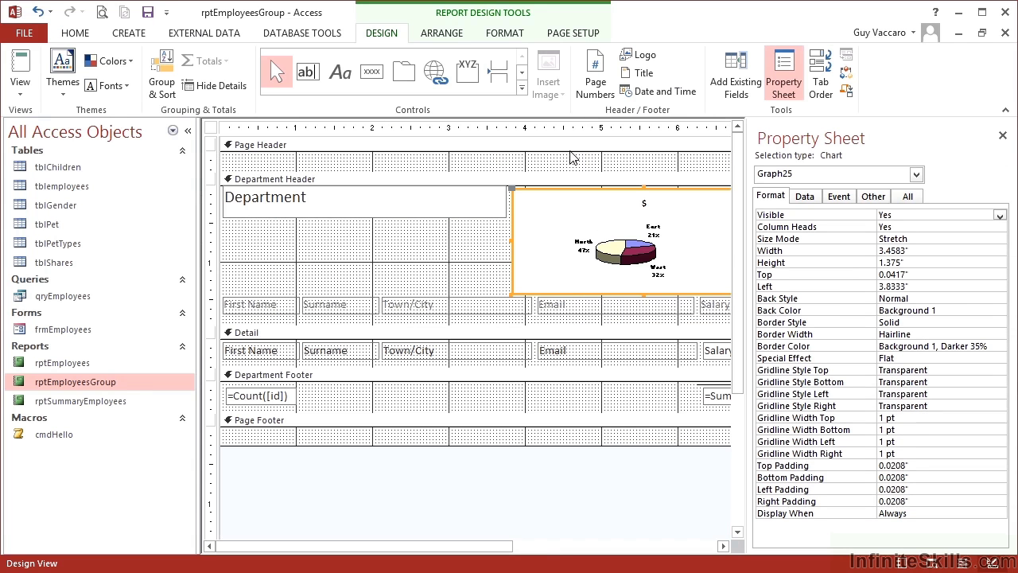
pyautogui.click(33, 93)
pyautogui.click(48, 150)
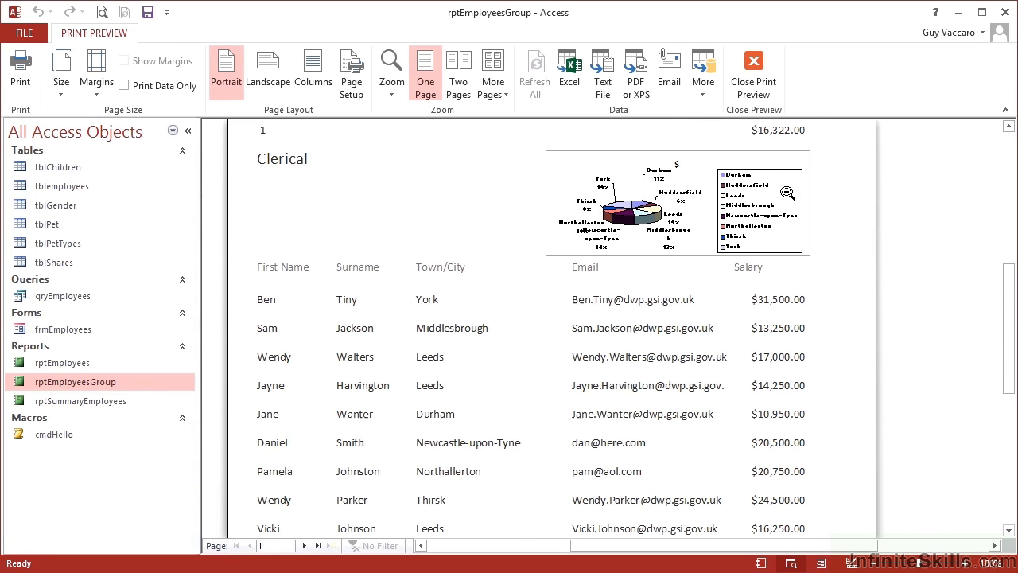
# Back in Design View, turn off the pie chart's legend in Chart Options
pyautogui.rightClick(568, 170)
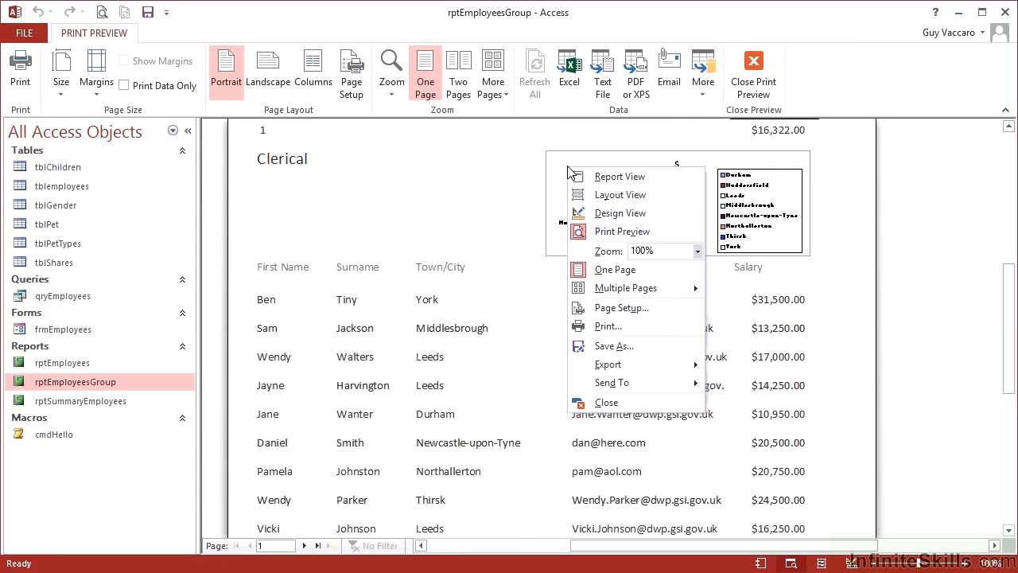
pyautogui.click(606, 213)
pyautogui.doubleClick(563, 206)
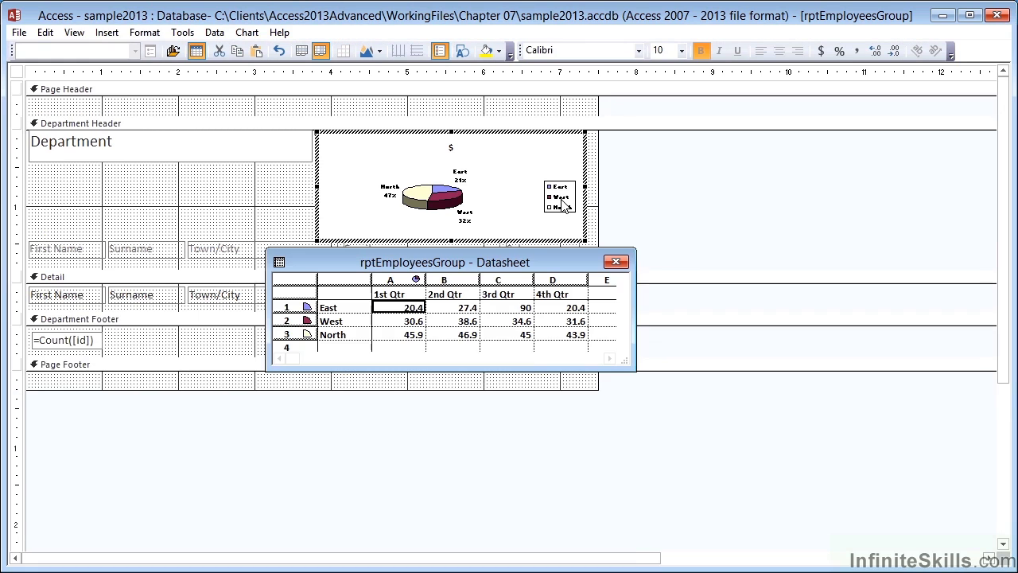
pyautogui.click(247, 32)
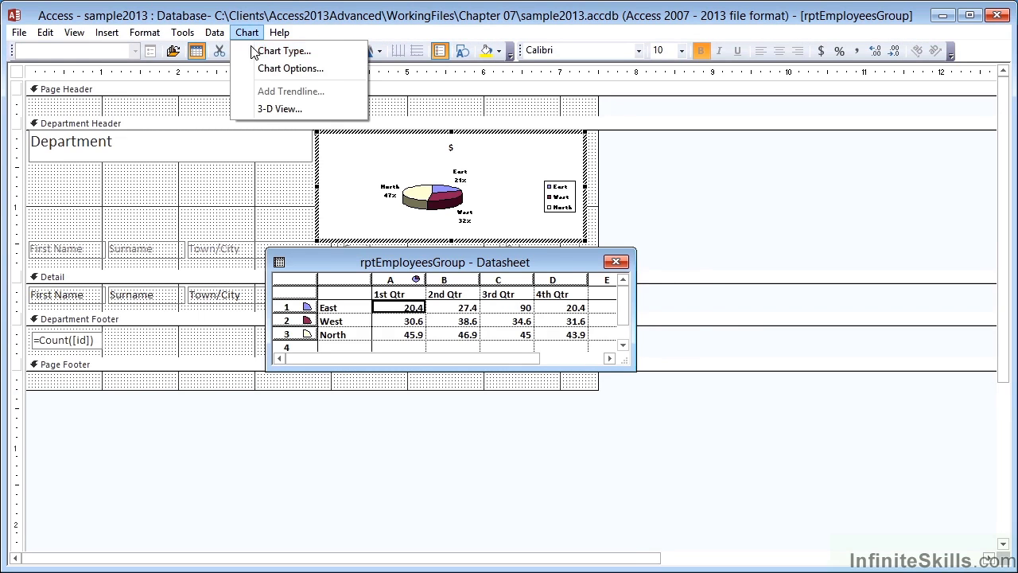
pyautogui.click(269, 68)
pyautogui.click(400, 174)
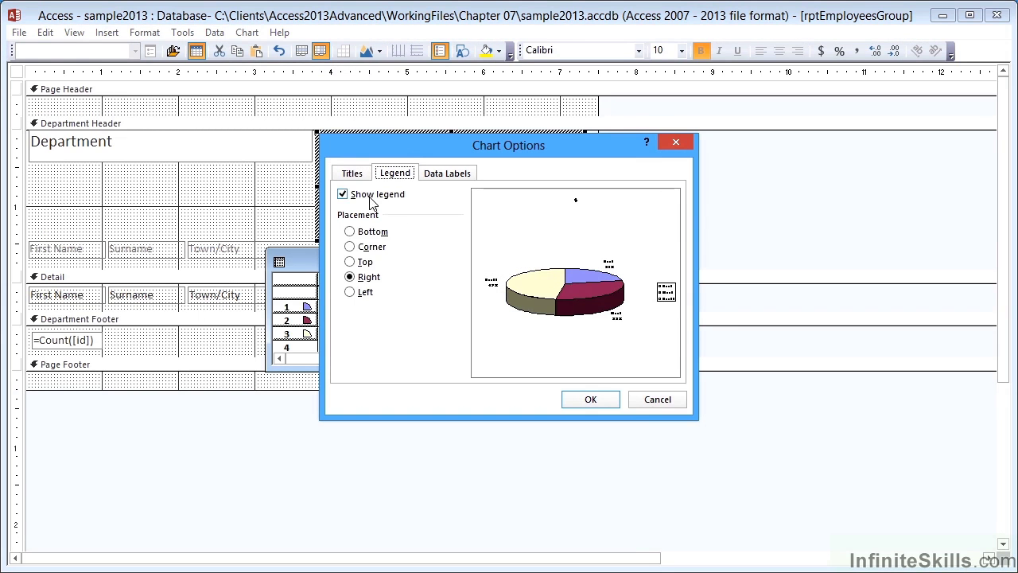
pyautogui.click(374, 197)
pyautogui.click(590, 400)
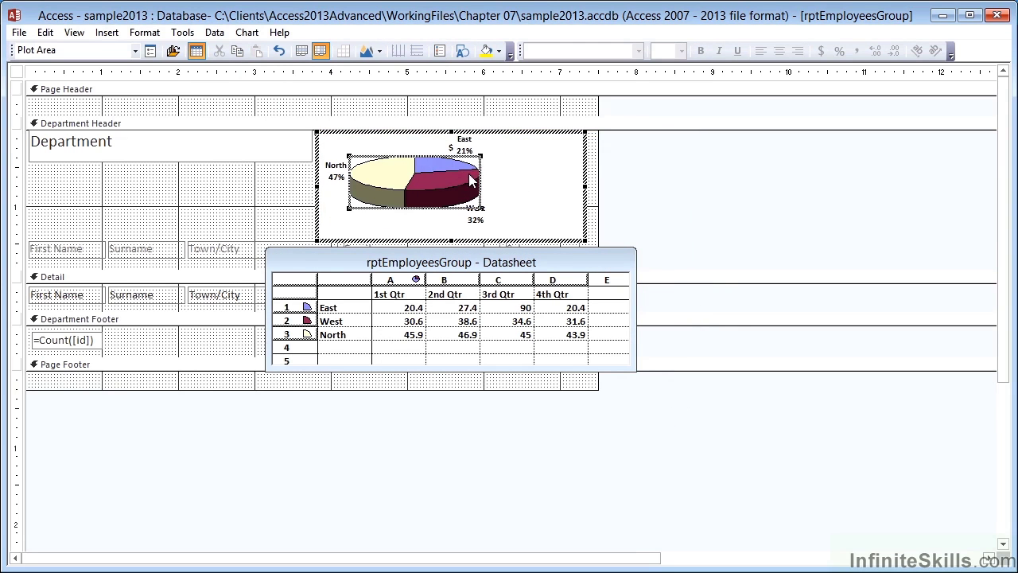
# Shift the pie's plot area right inside its frame and preview the report
pyautogui.moveTo(477, 175); pyautogui.dragTo(508, 172)
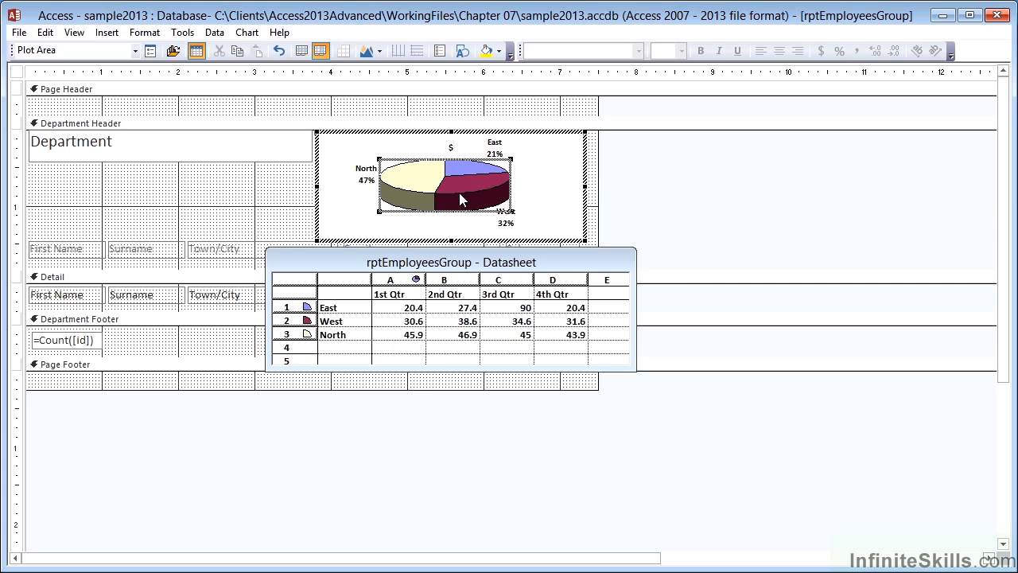
pyautogui.click(599, 180)
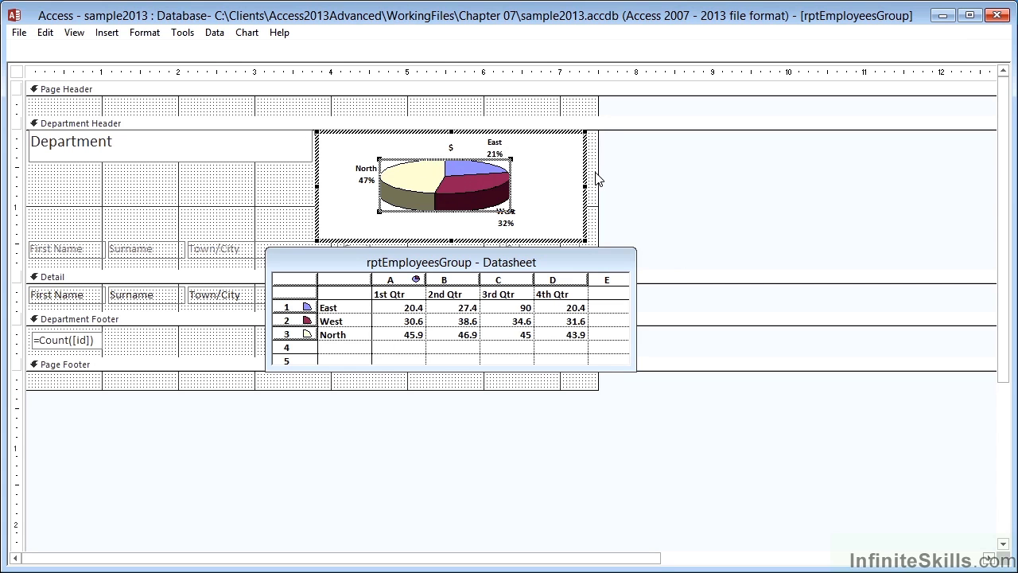
pyautogui.click(20, 83)
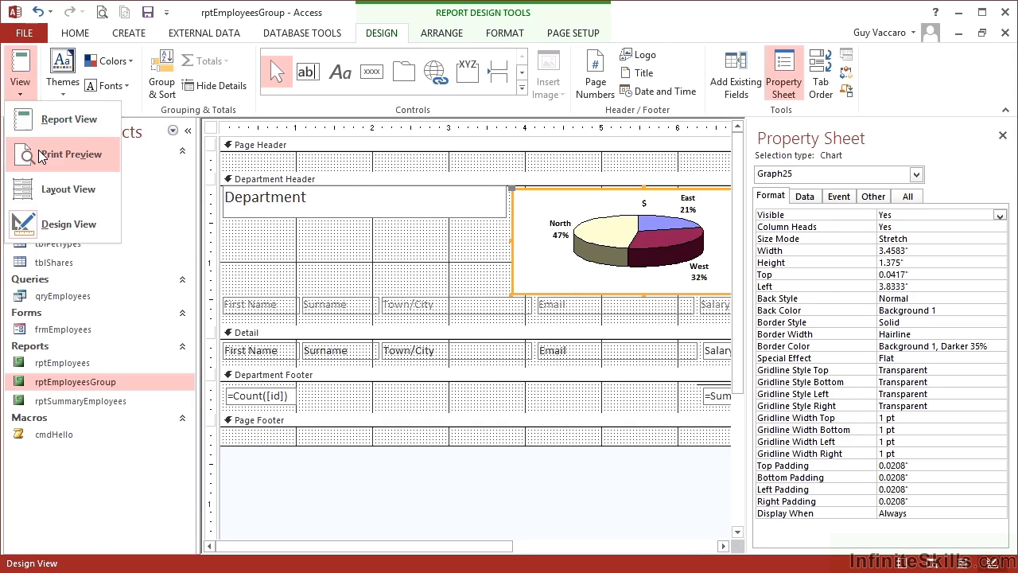
pyautogui.click(56, 154)
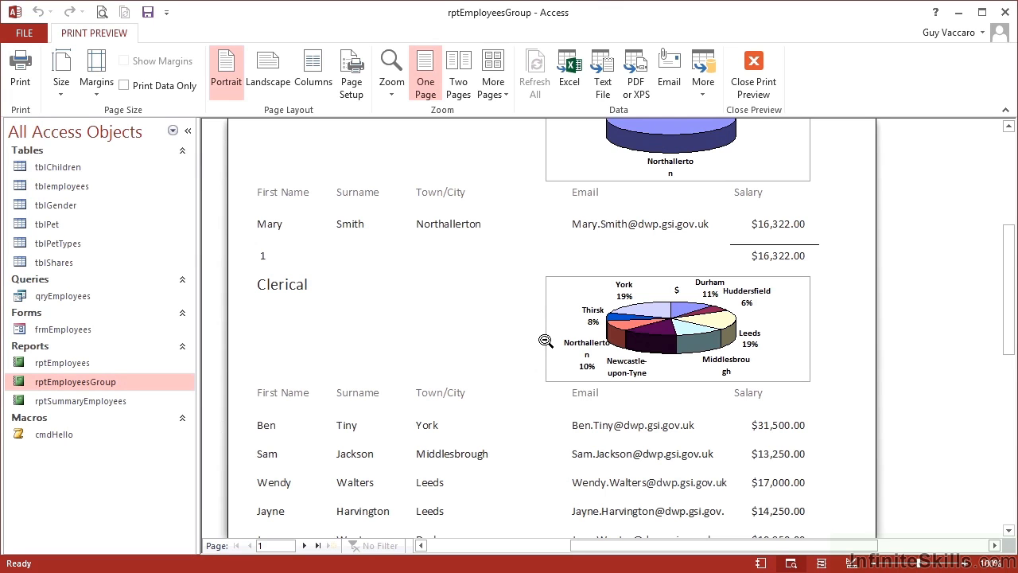
# Return to Design View and show the chart's Data properties in the Property Sheet
pyautogui.rightClick(528, 309)
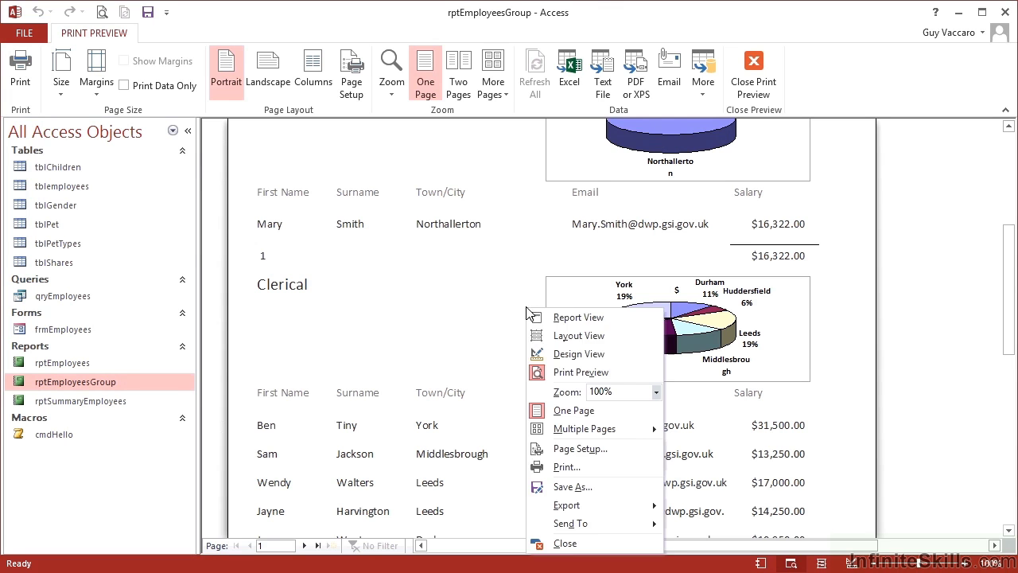
pyautogui.click(573, 354)
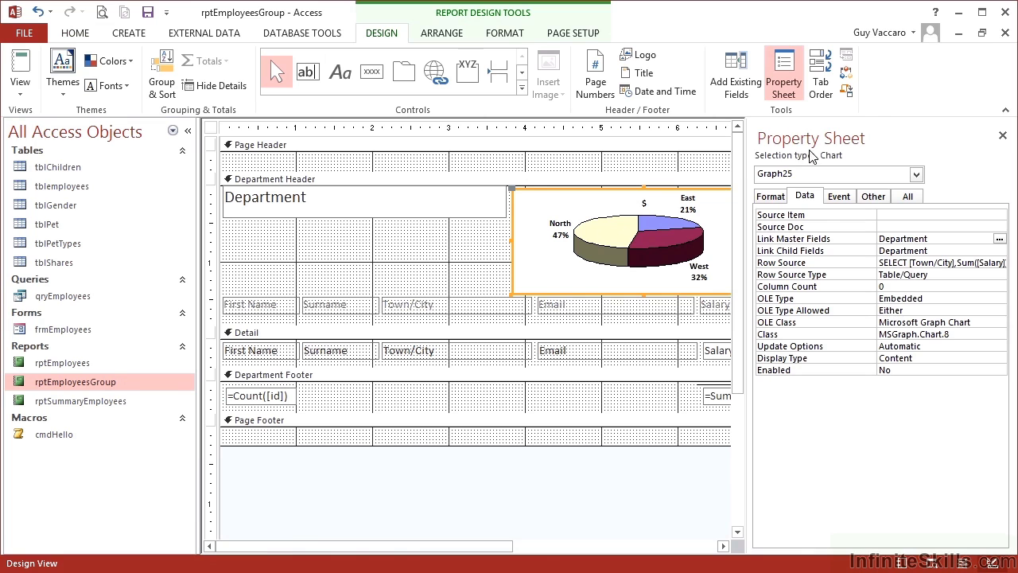
pyautogui.click(787, 83)
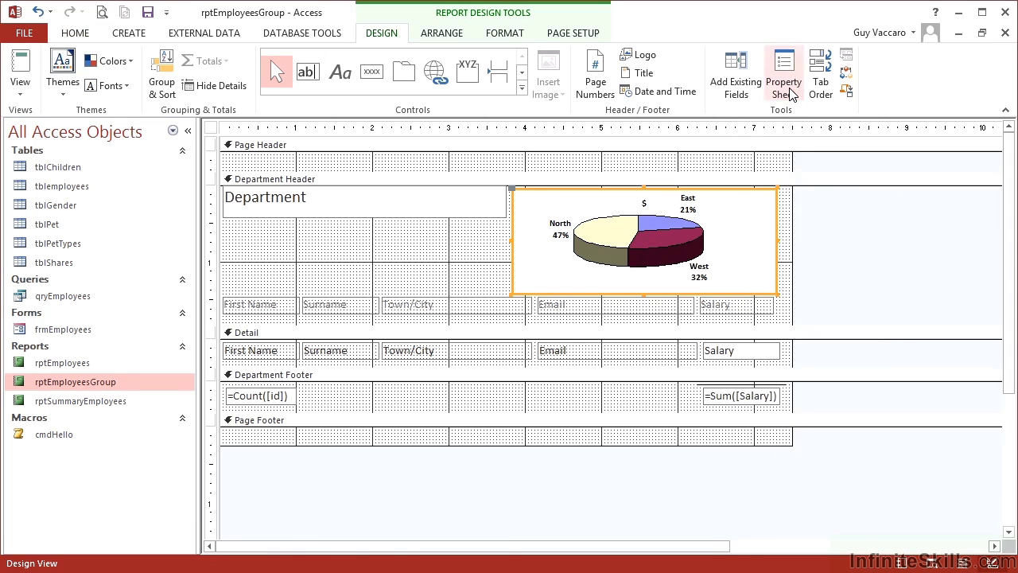
pyautogui.click(790, 91)
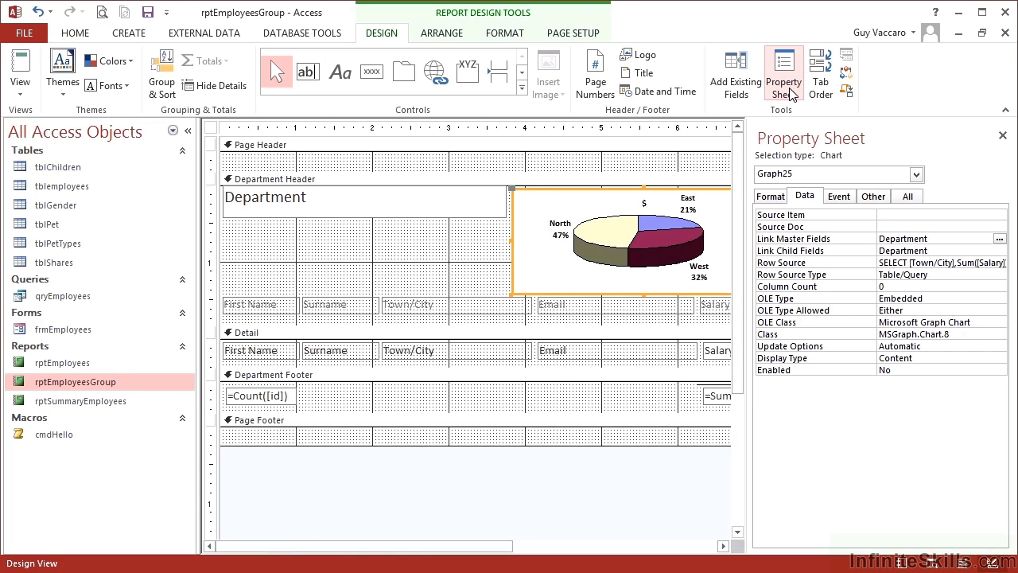
pyautogui.click(802, 199)
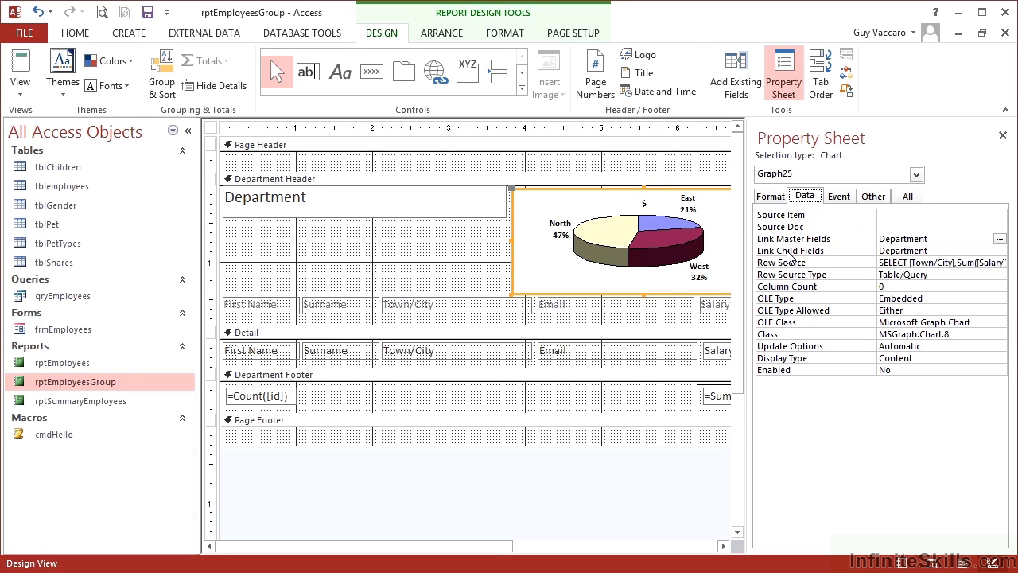
# Try the Link Master Fields builder and dismiss the unbound forms warning
pyautogui.click(967, 242)
pyautogui.click(999, 238)
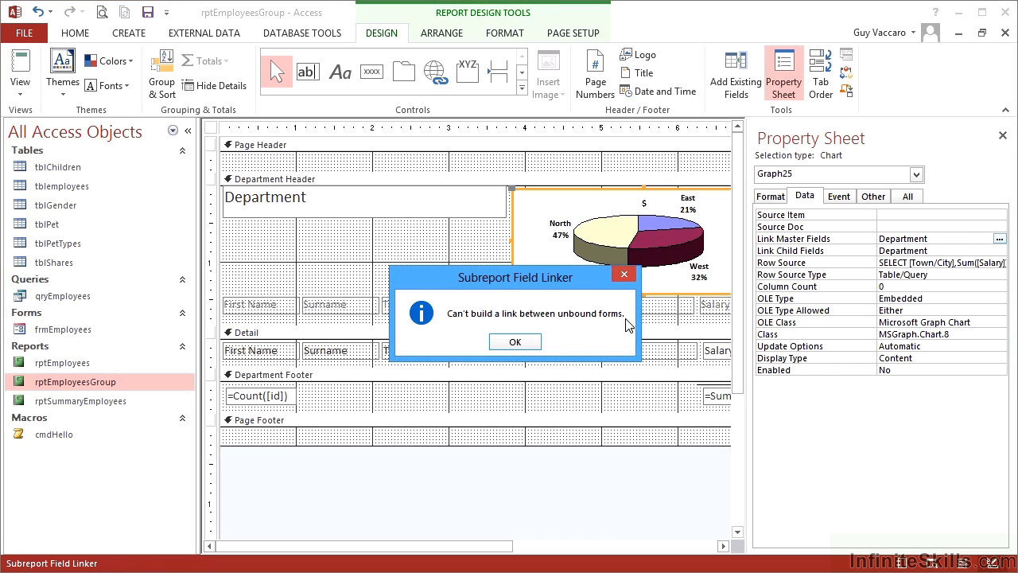
pyautogui.click(531, 344)
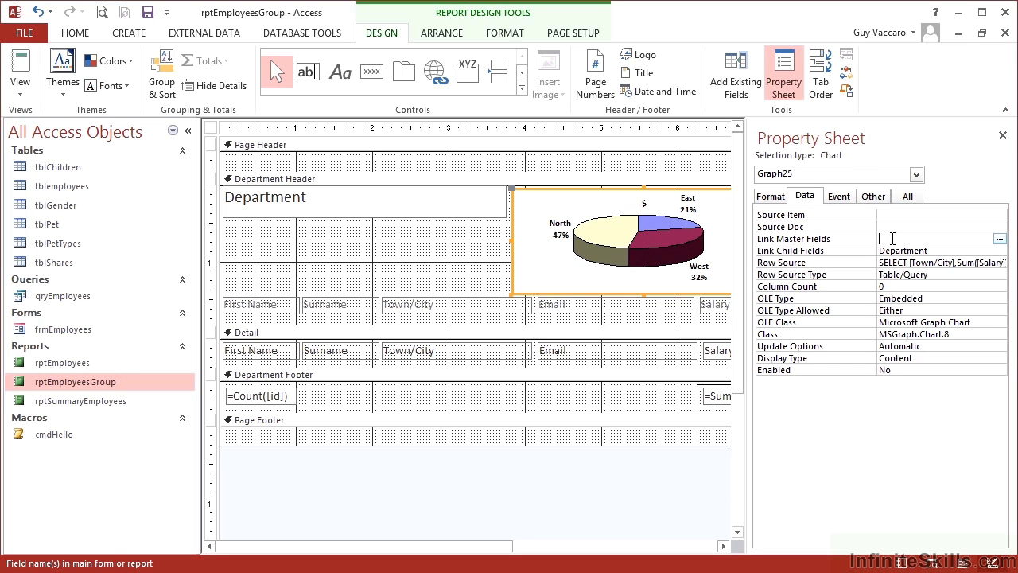
# Remove Department from the chart's Link Master Fields and Link Child Fields
pyautogui.write('Department')
pyautogui.press('Return')
pyautogui.press('Up')
pyautogui.press('Delete')
pyautogui.press('Return')
pyautogui.press('Delete')
pyautogui.press('Up')
# Preview the report, zooming out to the full page and back in on the Accounts group
pyautogui.click(22, 90)
pyautogui.click(49, 154)
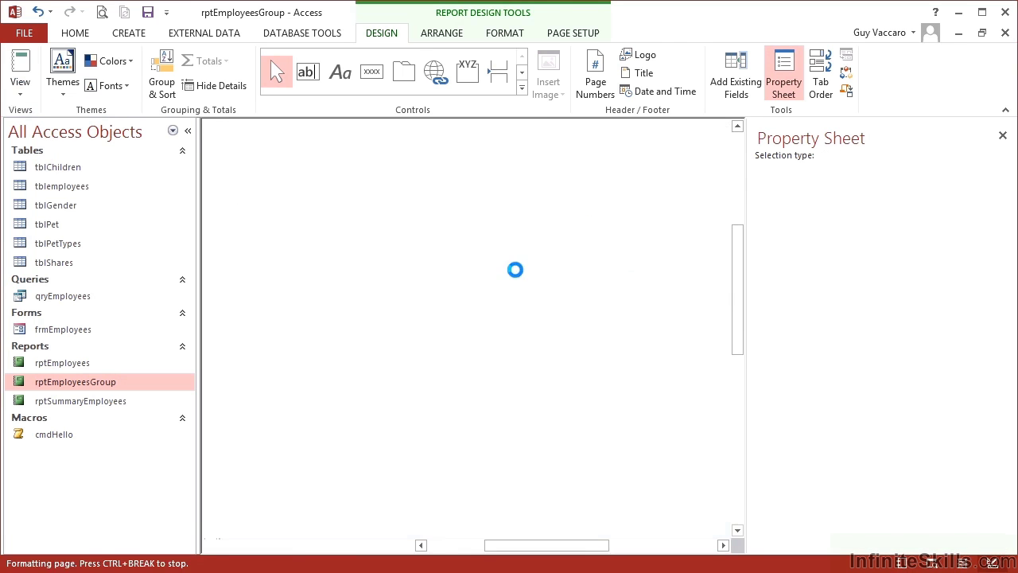
pyautogui.click(654, 195)
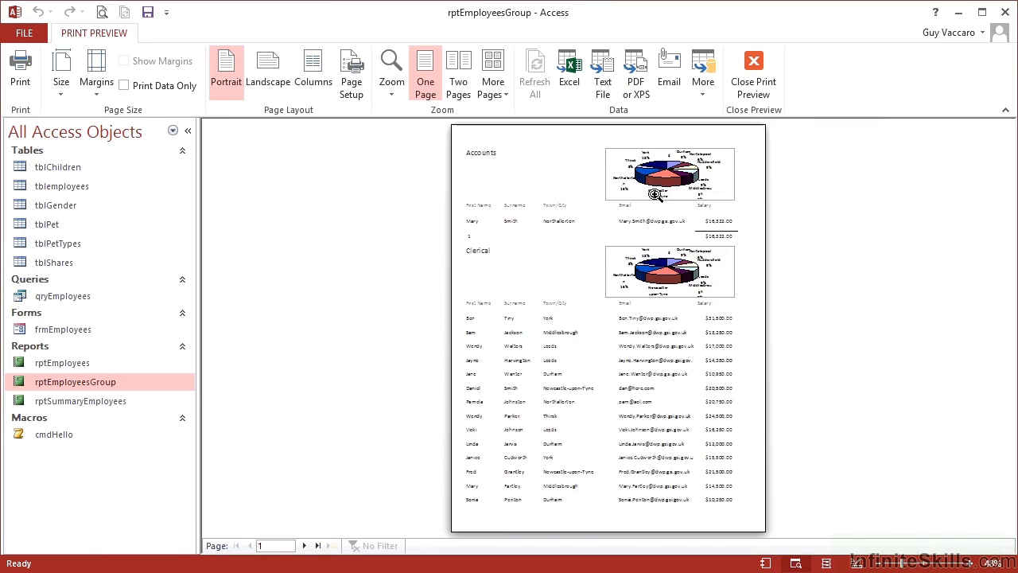
pyautogui.click(590, 171)
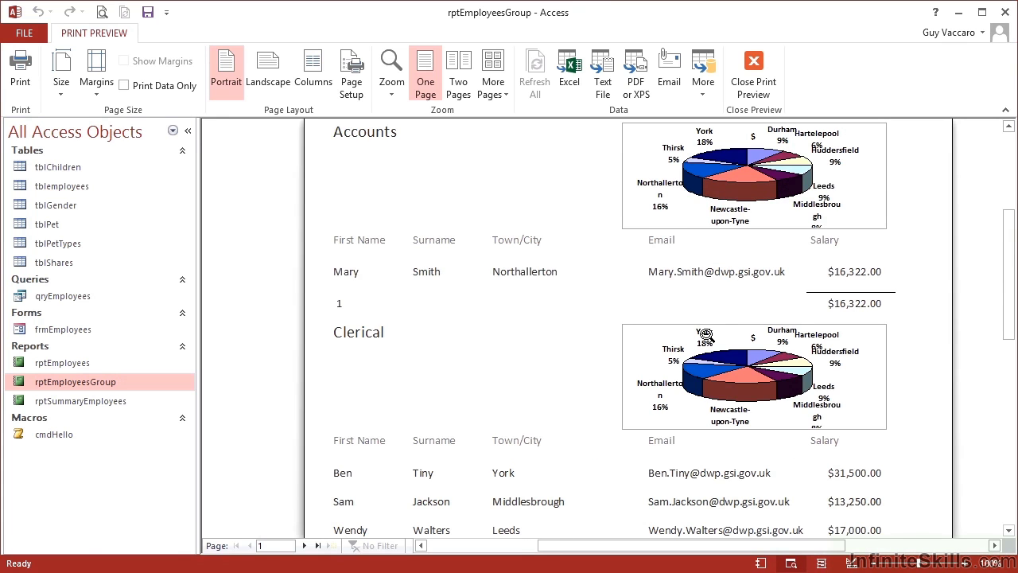
# In Design View, set both chart link fields back to Department, then print-preview the report
pyautogui.rightClick(581, 326)
pyautogui.click(624, 371)
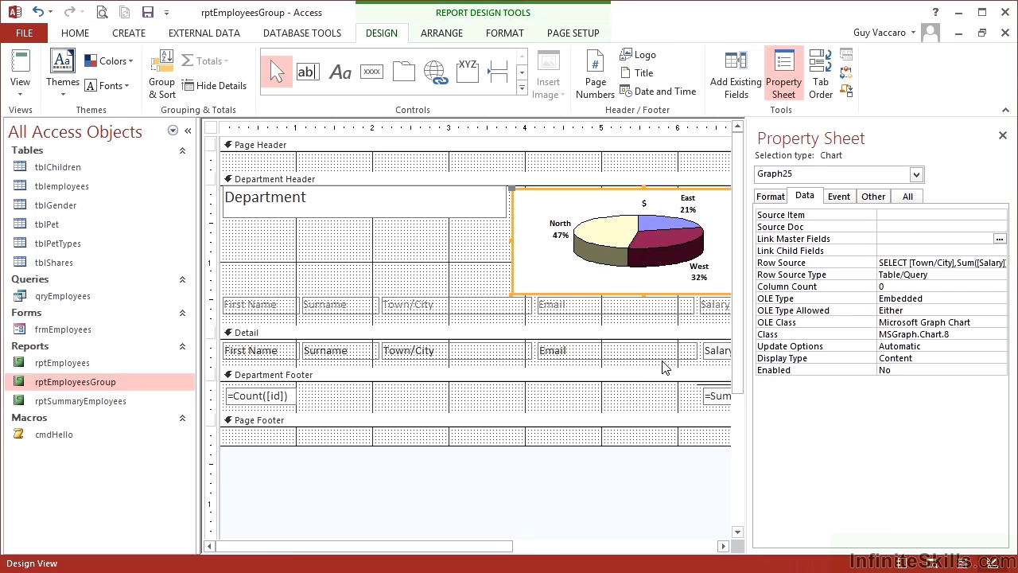
pyautogui.click(894, 239)
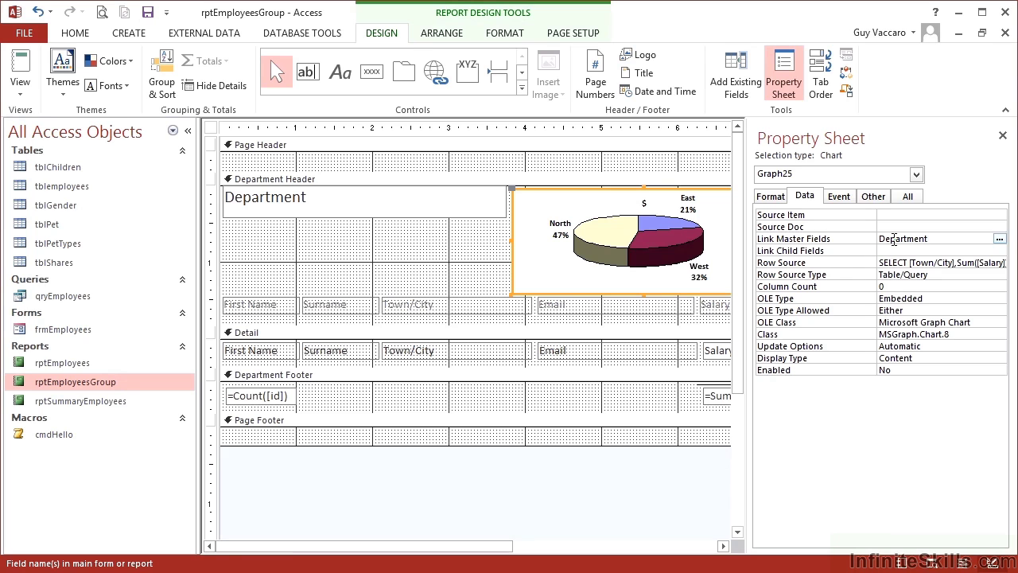
pyautogui.press('Tab')
pyautogui.write('Departme')
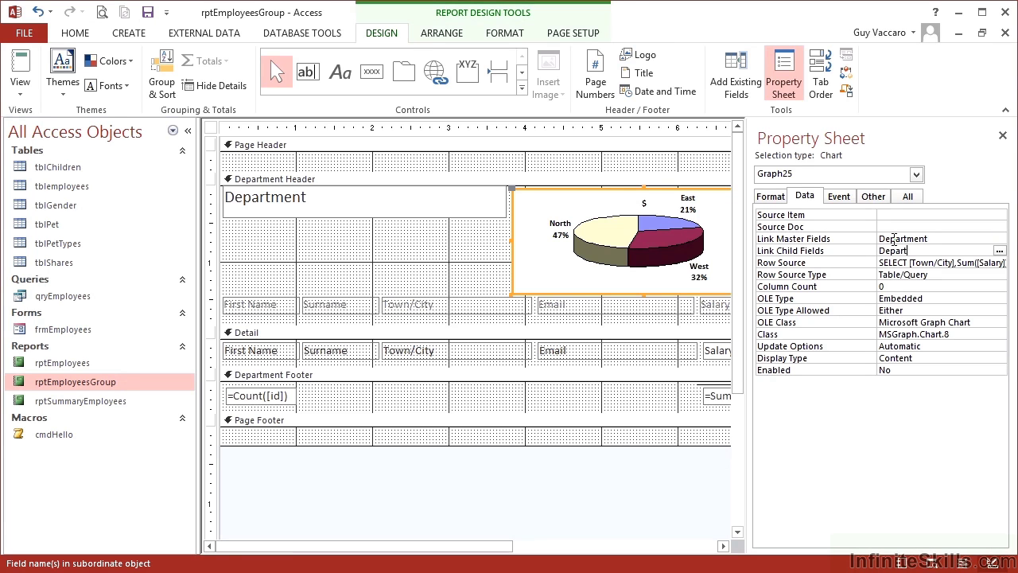
pyautogui.hotkey('shift', 'Tab')
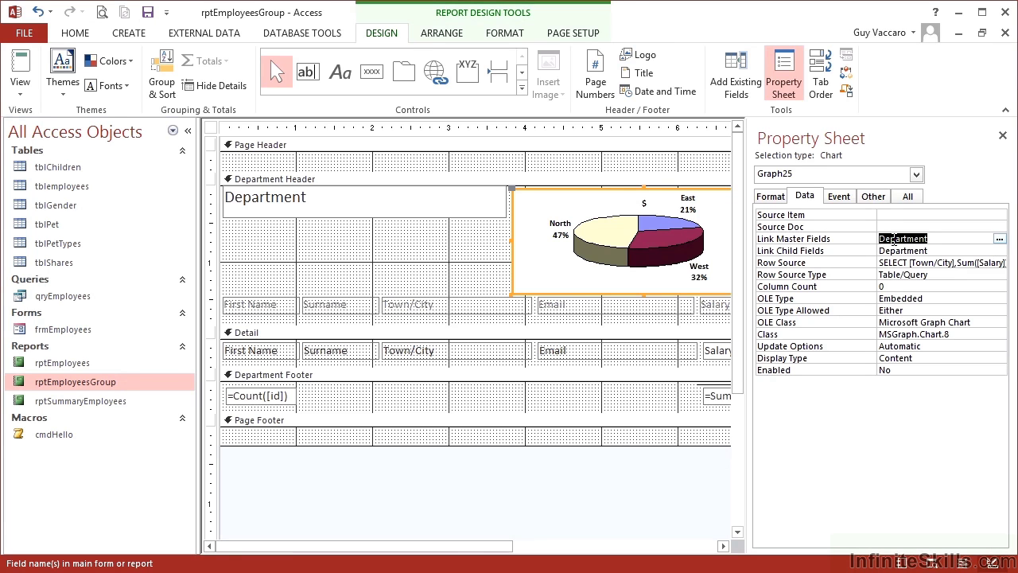
pyautogui.click(19, 87)
pyautogui.click(36, 155)
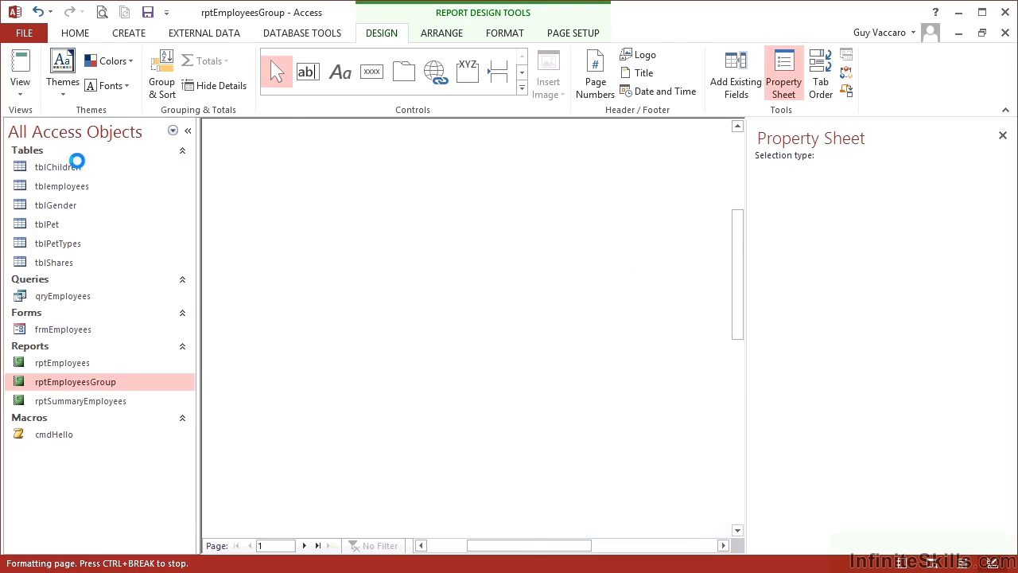